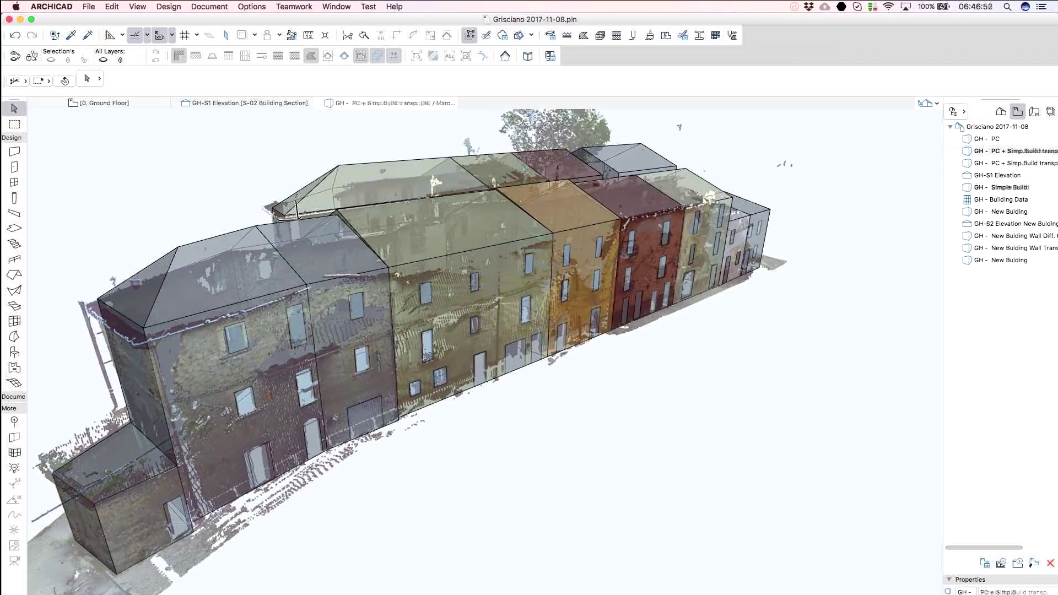
Open the saved 3D view of the new building, followed by its GH - New Bulding Wall Trans view.
double_click(1010, 211)
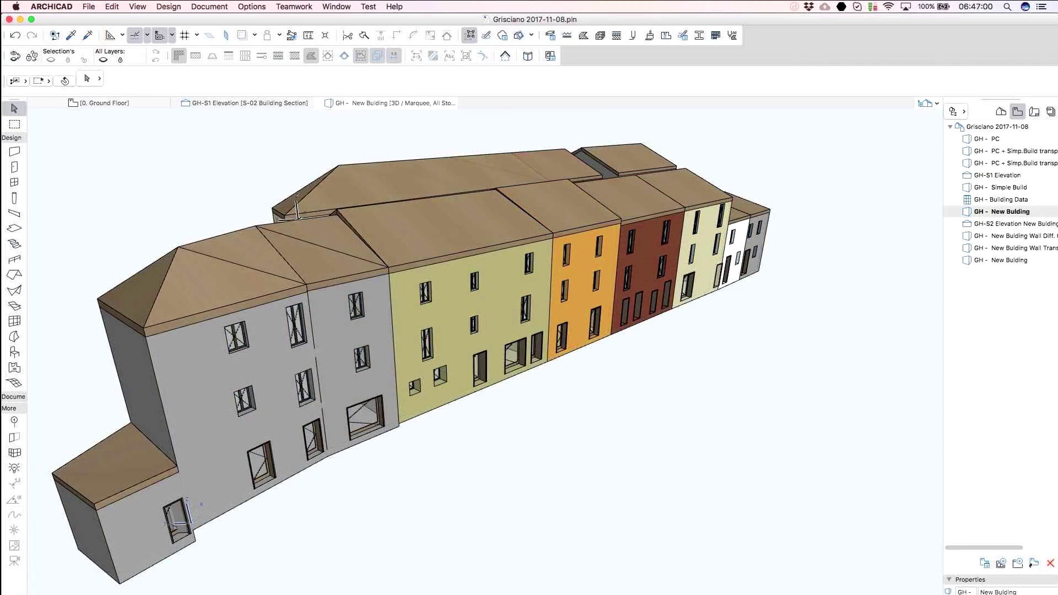
double_click(1010, 247)
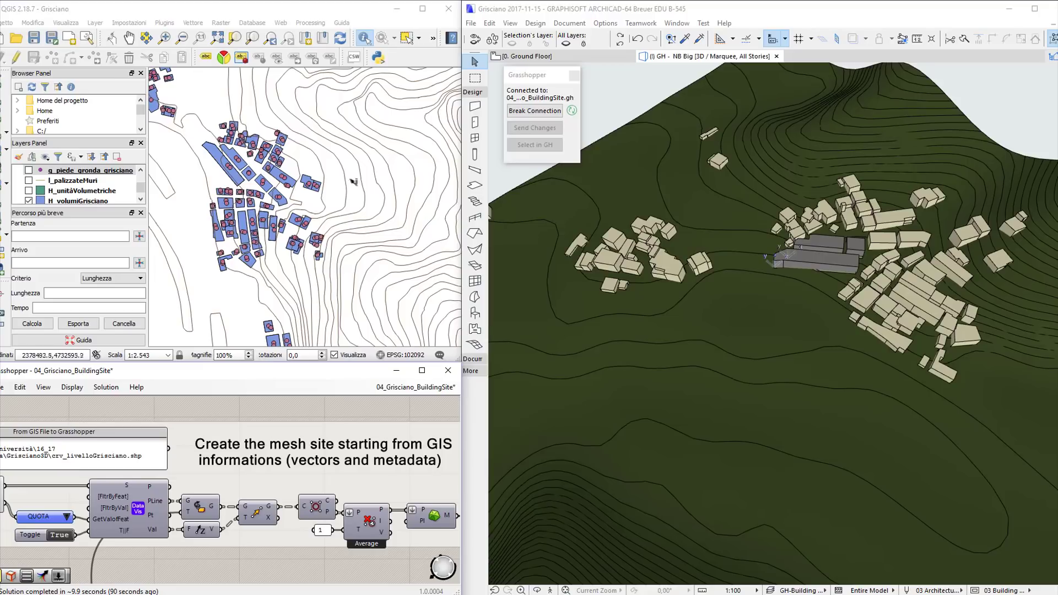
In QGIS, identify a contour line east of the buildings on the crv_Livello_copia layer and examine its QUOTA attribute.
scroll(348, 178, "up", 1)
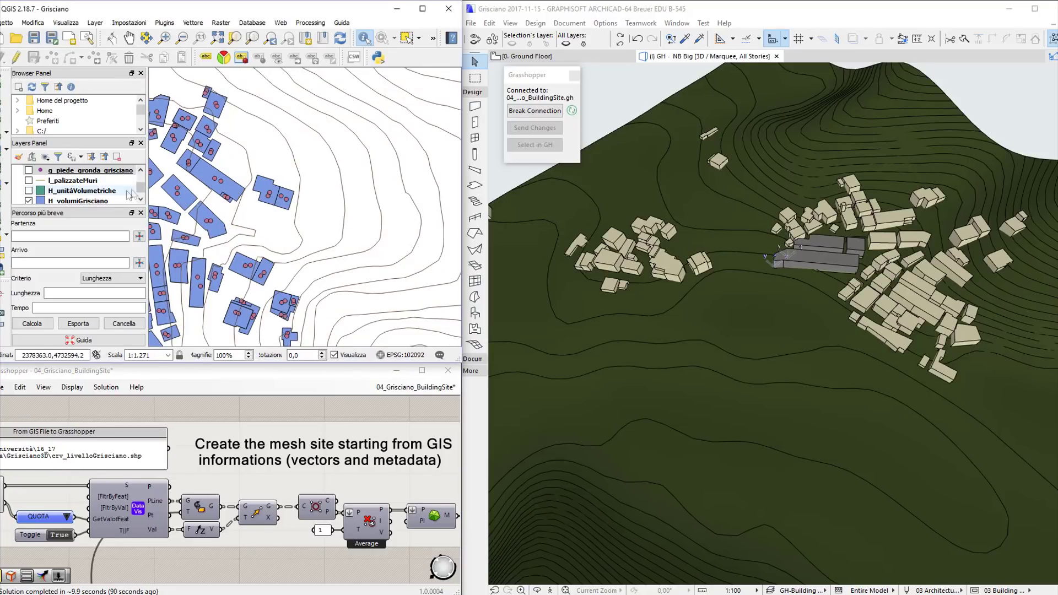
left_click(68, 182)
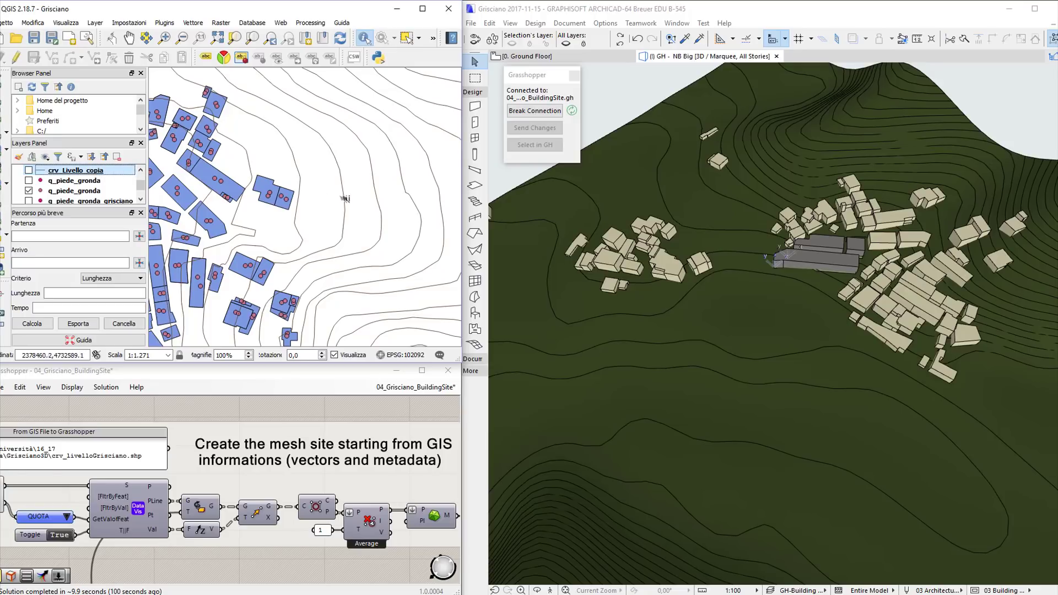
left_click(345, 191)
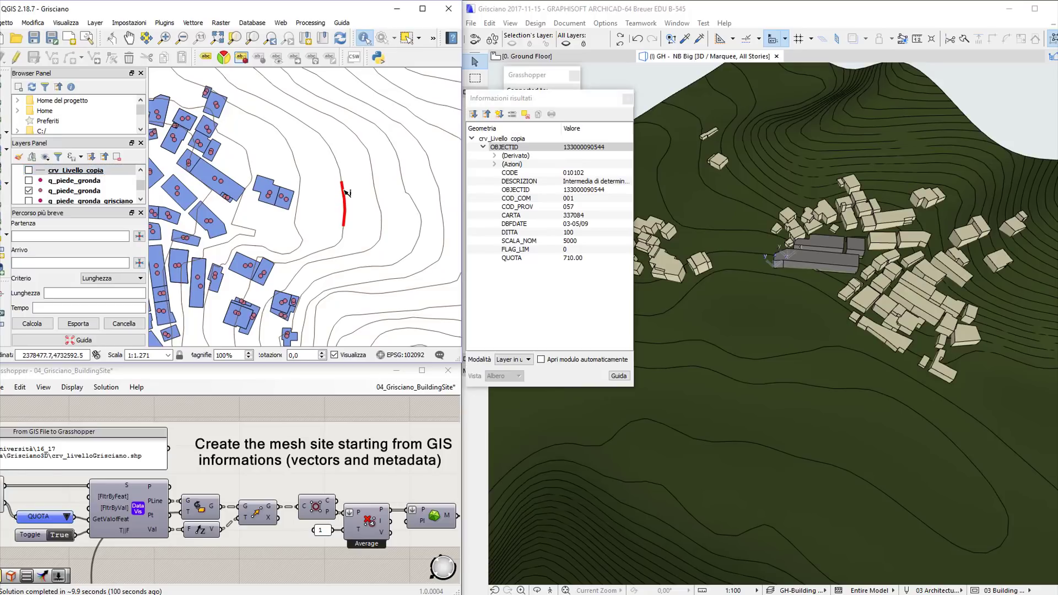
left_click(543, 261)
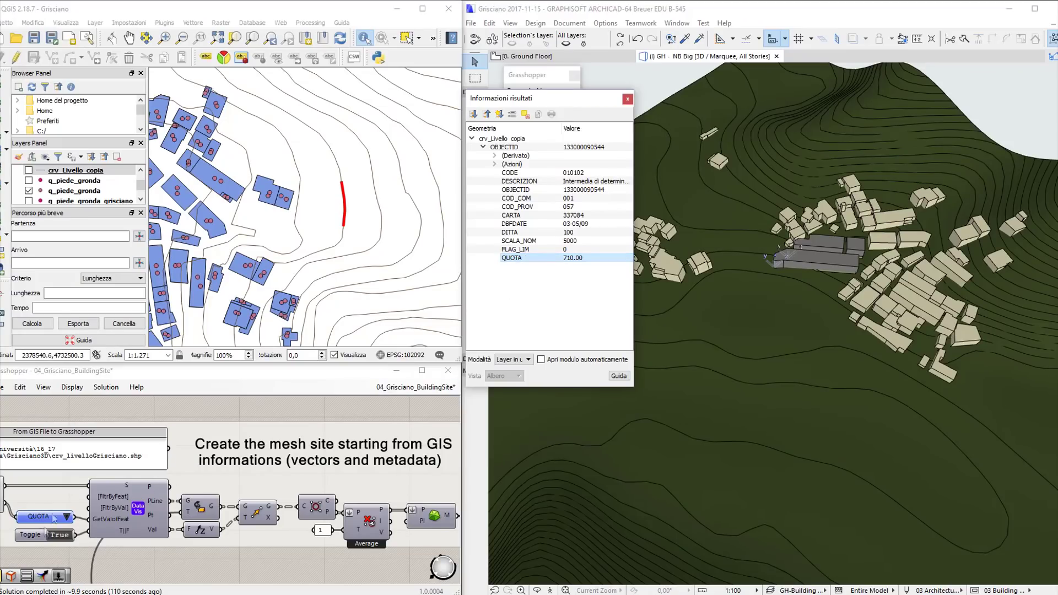
In Grasshopper, trace the definition from the GIS contour import through to the terrain surface and contour components.
scroll(105, 504, "down", 2)
mouse_move(380, 562)
right_mouse_down()
mouse_move(348, 521)
mouse_move(252, 473)
mouse_move(201, 467)
right_mouse_up()
mouse_move(292, 506)
right_mouse_down()
mouse_move(220, 476)
mouse_move(0, 440)
right_mouse_up()
right_click_drag(461, 440, 443, 441)
scroll(373, 493, "up", 1)
right_click_drag(374, 498, 300, 482)
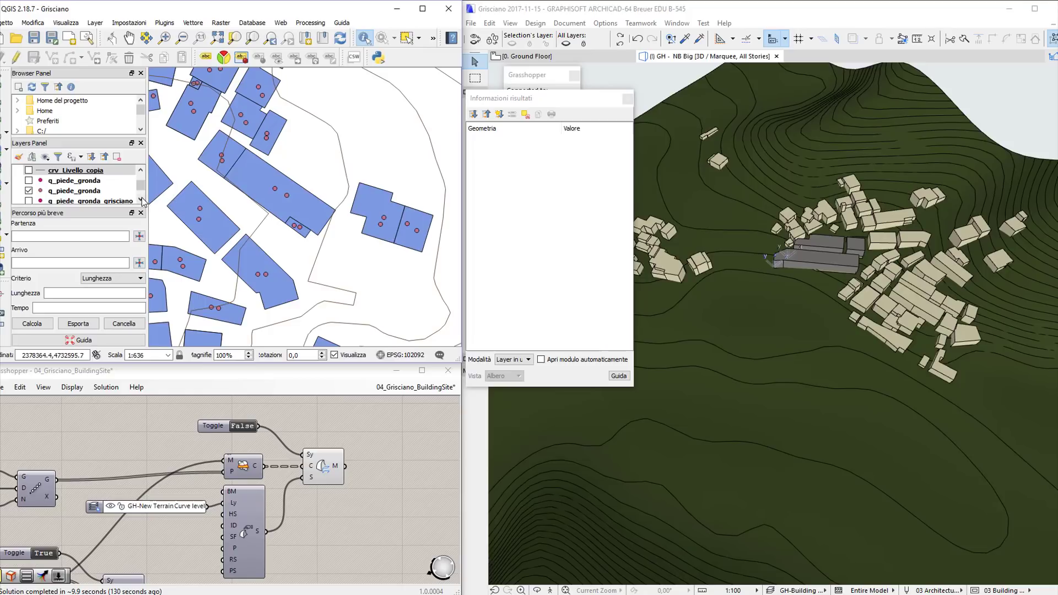
In QGIS, identify a point inside the long building on the q_piede_gronda_grisciano layer and examine its QUOTA attribute.
left_click(142, 200)
left_click(142, 199)
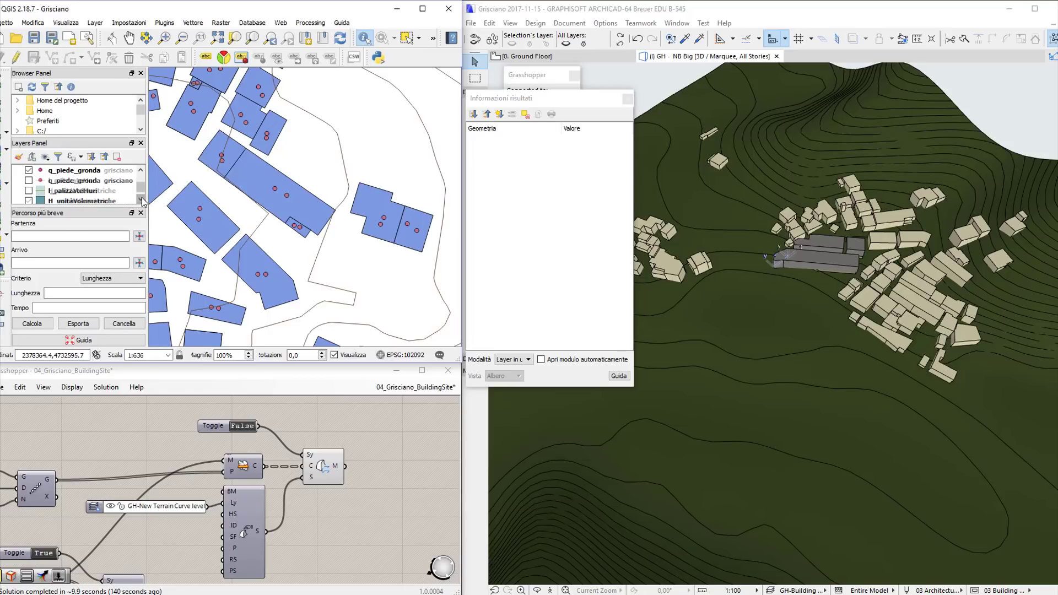
left_click(67, 172)
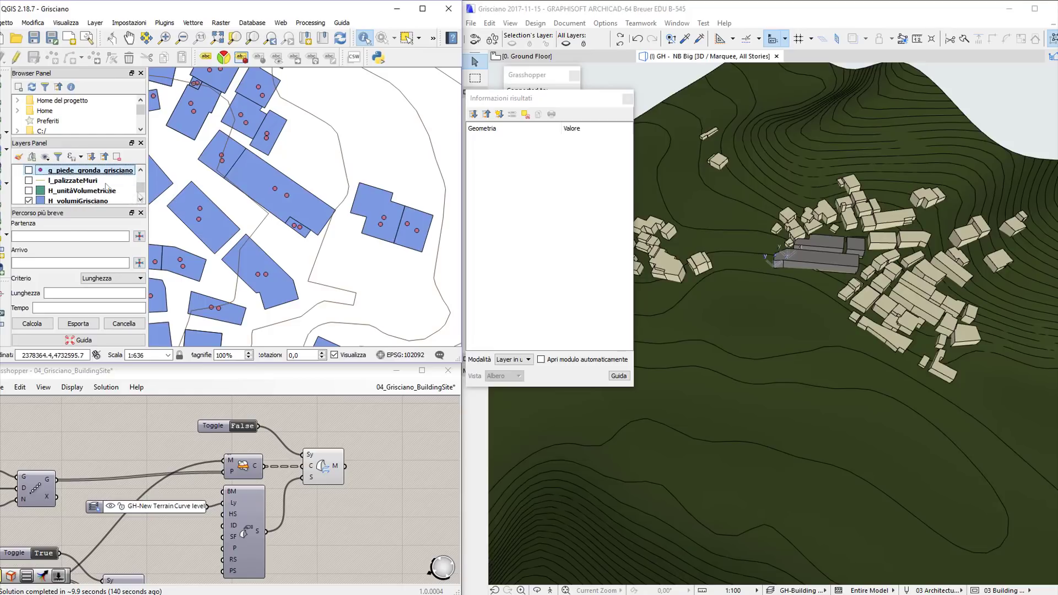
left_click(287, 196)
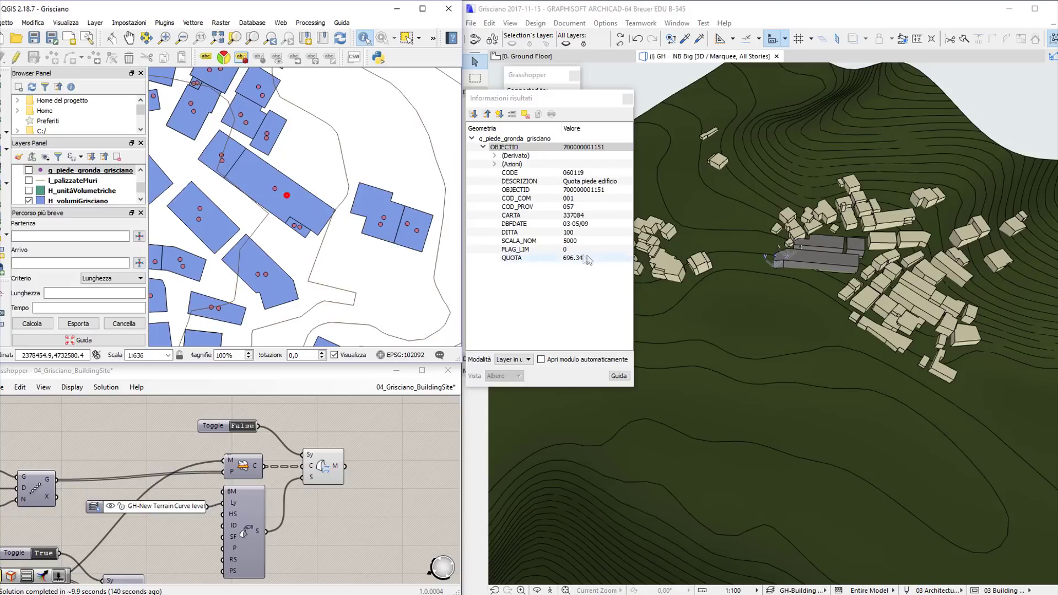
left_click(544, 259)
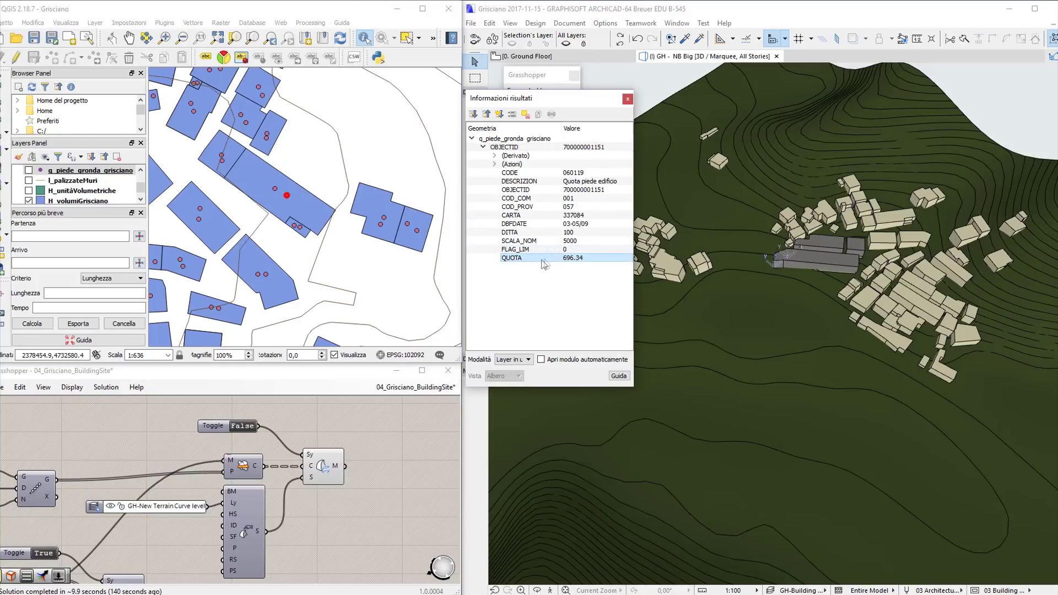
Examine the Grasshopper components that output the GH-New External Buildings geometry, and close the QGIS feature results.
scroll(342, 490, "down", 5)
right_click_drag(309, 488, 216, 502)
scroll(209, 521, "up", 5)
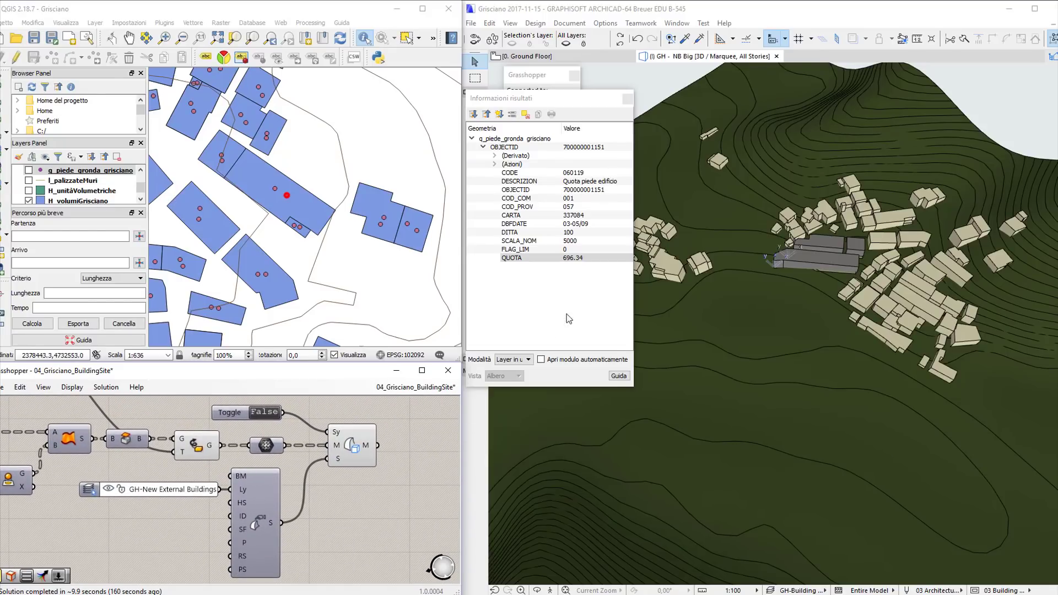
left_click(627, 99)
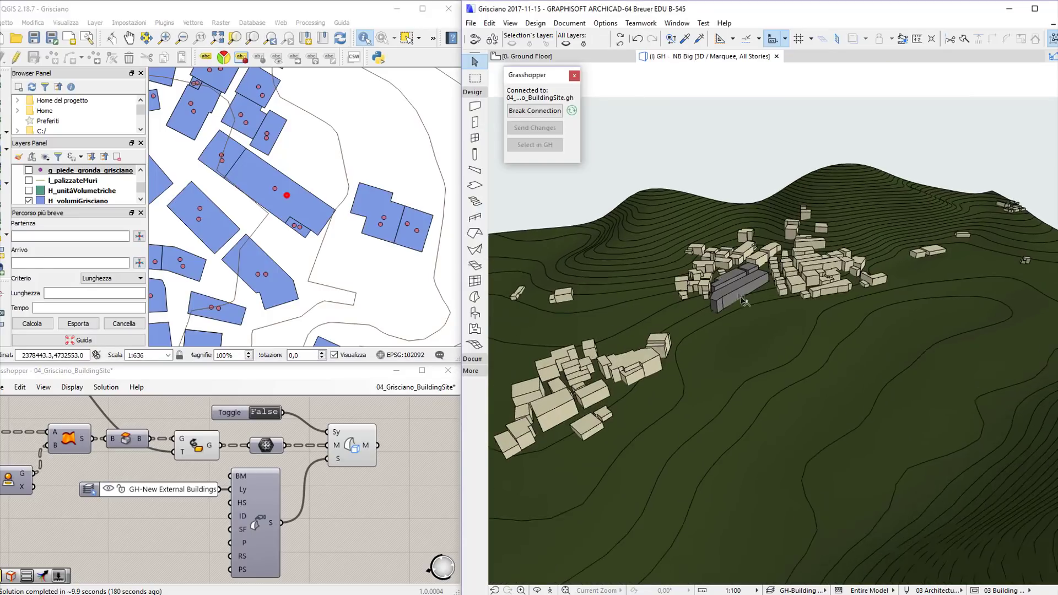
In ARCHICAD, examine the grey building row and its surrounding volumes on the terrain mesh.
scroll(743, 300, "up", 6)
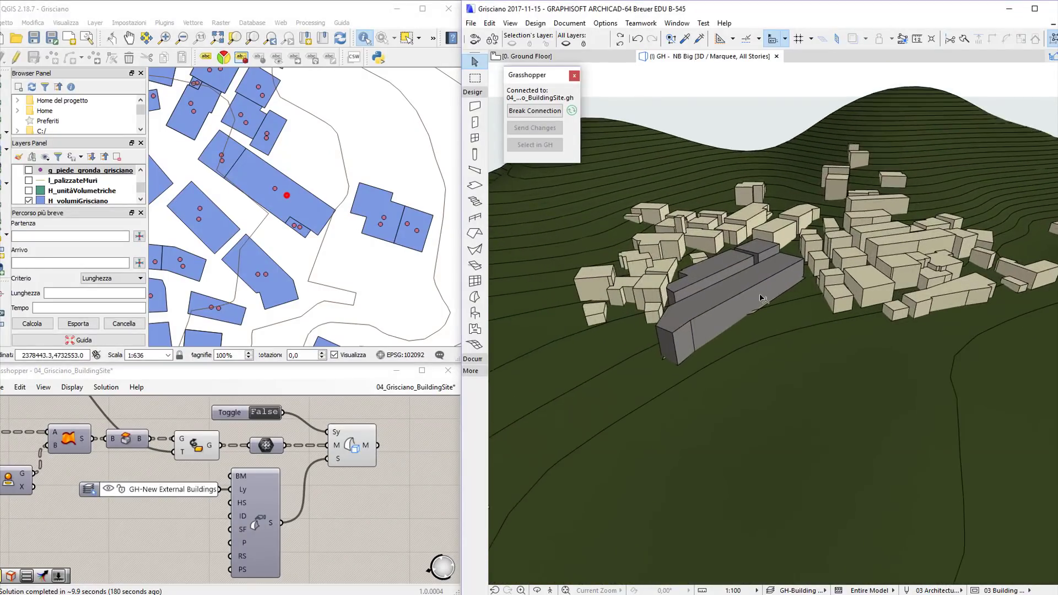
scroll(761, 298, "up", 4)
scroll(692, 362, "up", 3)
middle_click_drag(692, 361, 713, 371, "shift")
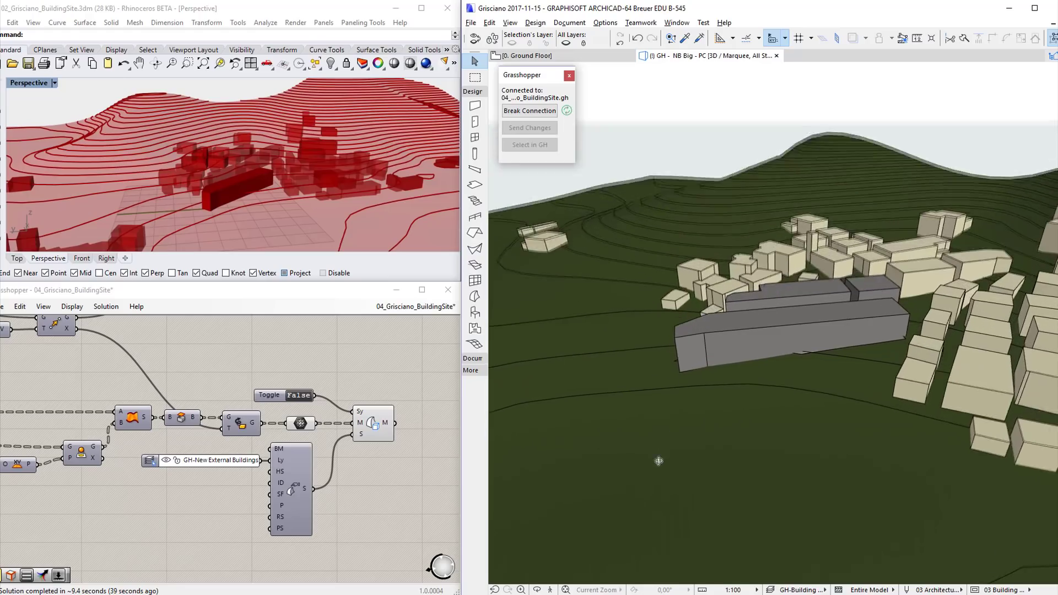
middle_click_drag(717, 457, 754, 444, "shift")
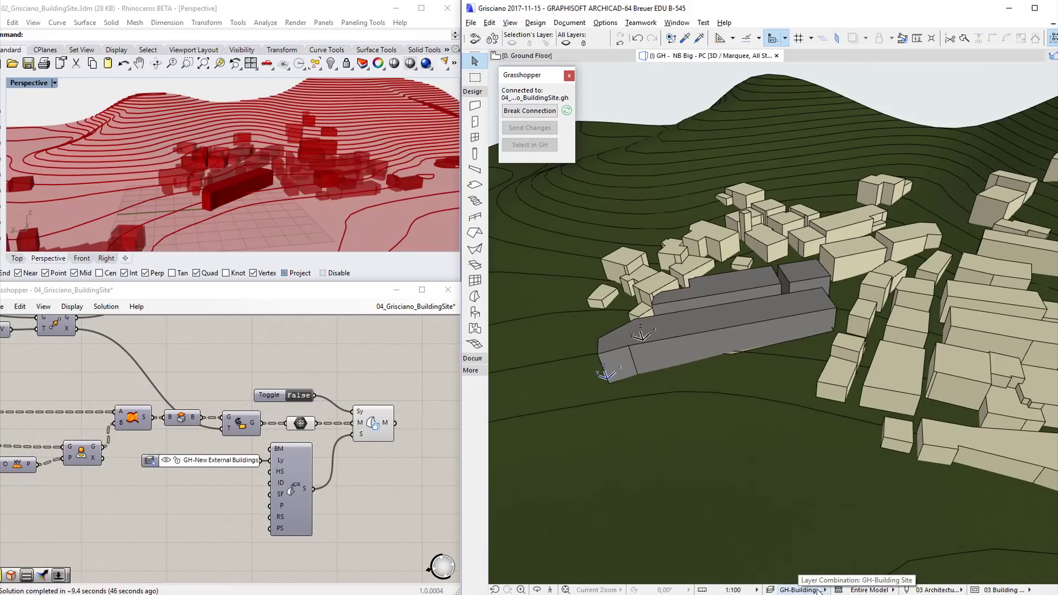
Apply the GH-Point Cloud layer combination and examine the survey points over the grey building row.
left_click(818, 591)
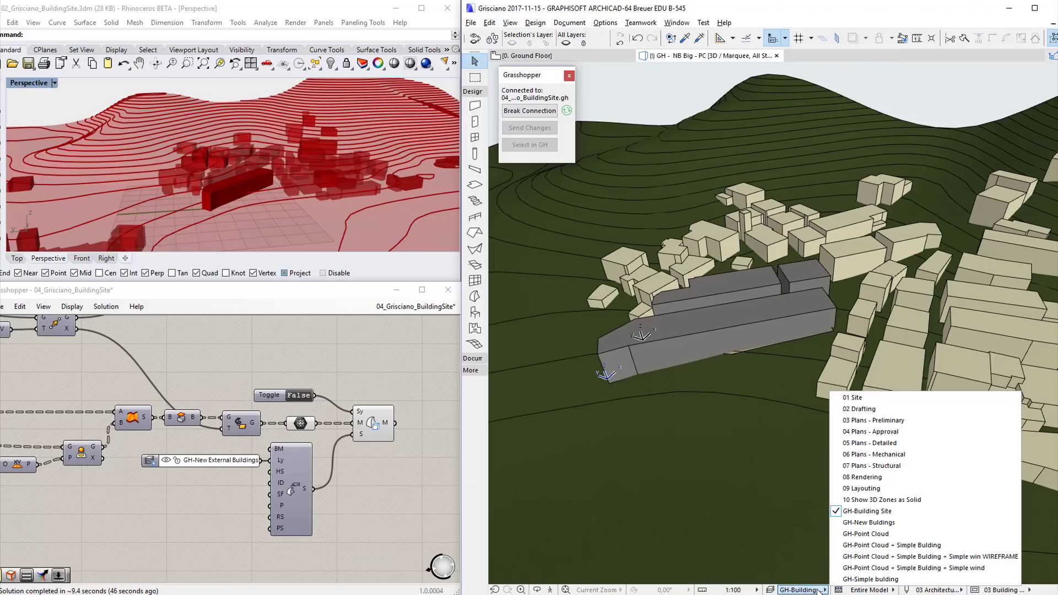
left_click(884, 534)
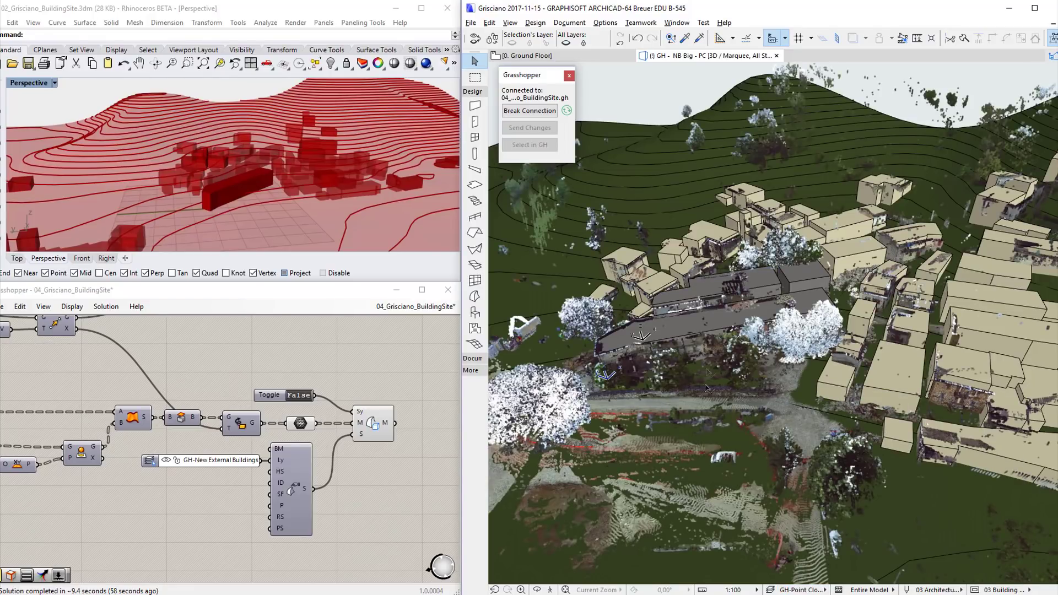
scroll(658, 88, "up", 1)
middle_click_drag(714, 413, 526, 423, "shift")
scroll(711, 289, "up", 2)
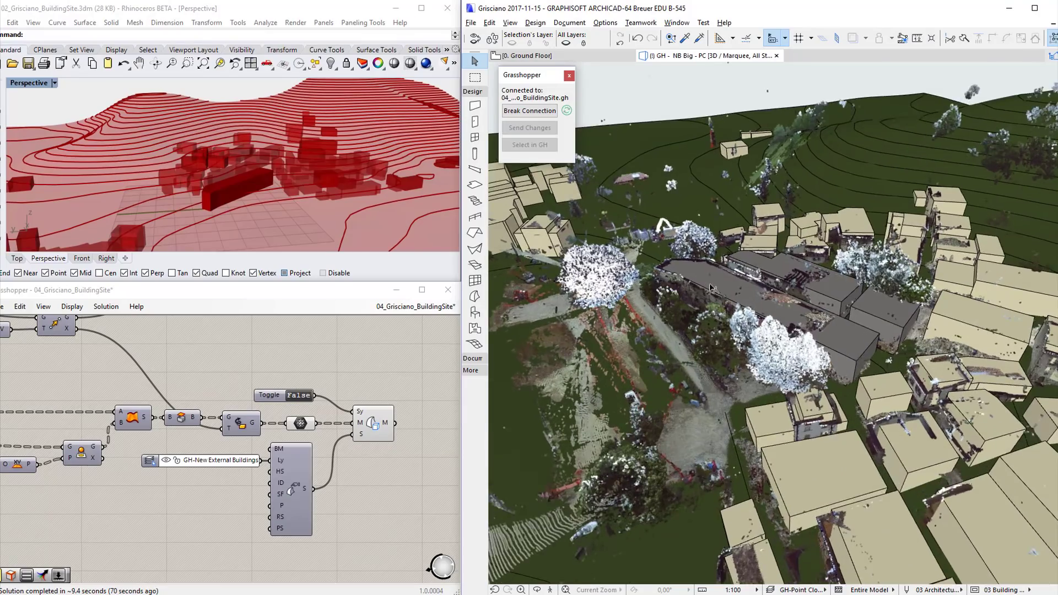
scroll(711, 288, "up", 4)
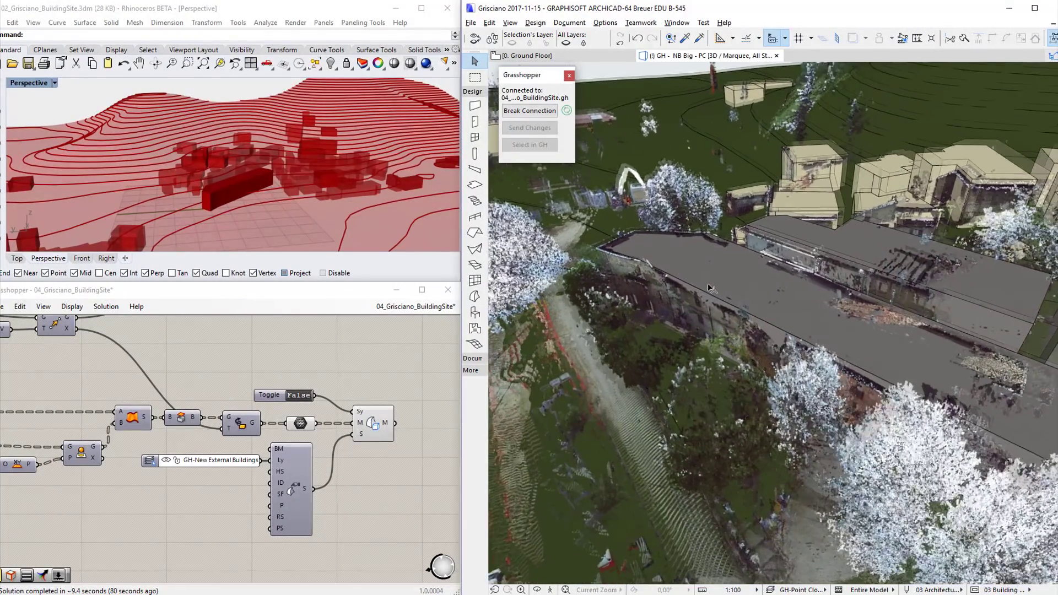
scroll(711, 288, "up", 5)
middle_click_drag(728, 352, 798, 353, "shift")
In Rhino, examine the terrain contours and building volumes in the Perspective view.
right_click_drag(378, 205, 270, 177)
scroll(227, 178, "down", 6)
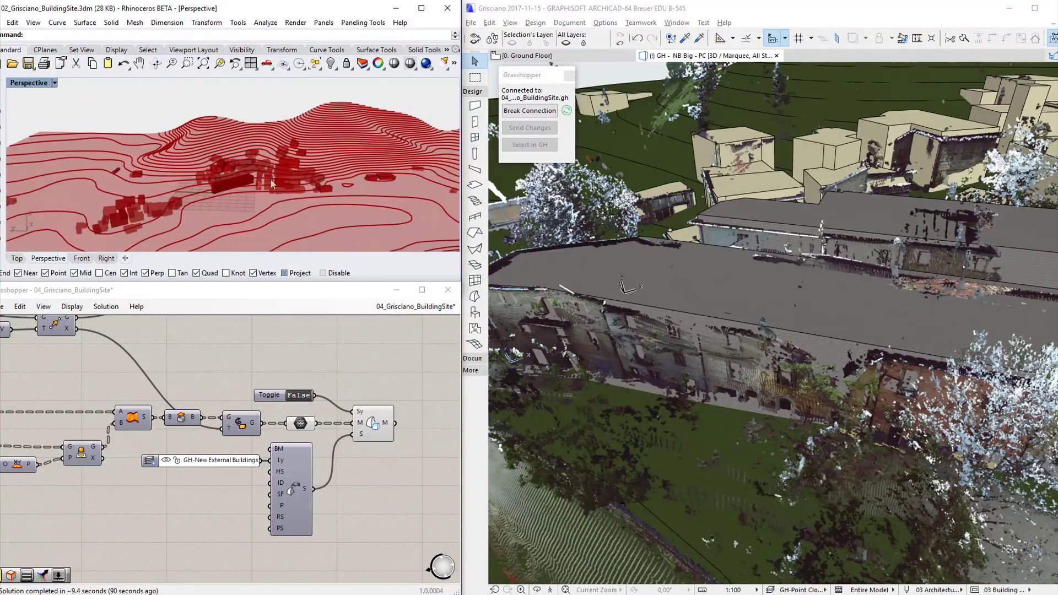
scroll(270, 178, "up", 5)
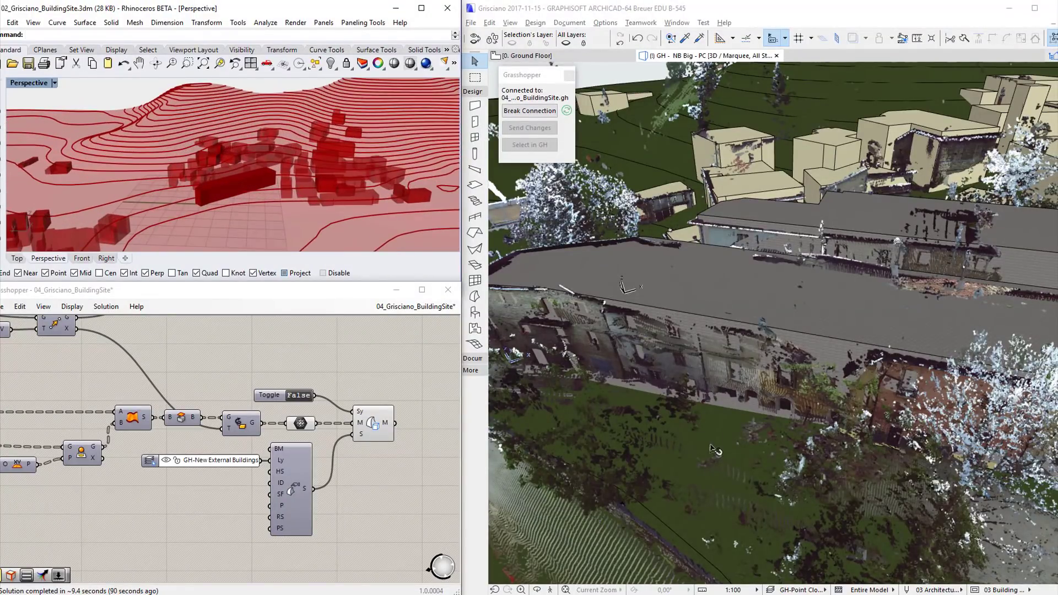
In ARCHICAD, apply the GH-Point Cloud + Simple Bulding + Simple wind layer combination and compare the coloured façades with the survey points.
scroll(718, 400, "down", 4)
mouse_move(644, 380)
middle_mouse_down("shift")
mouse_move(677, 391)
mouse_move(711, 426)
middle_mouse_up("shift")
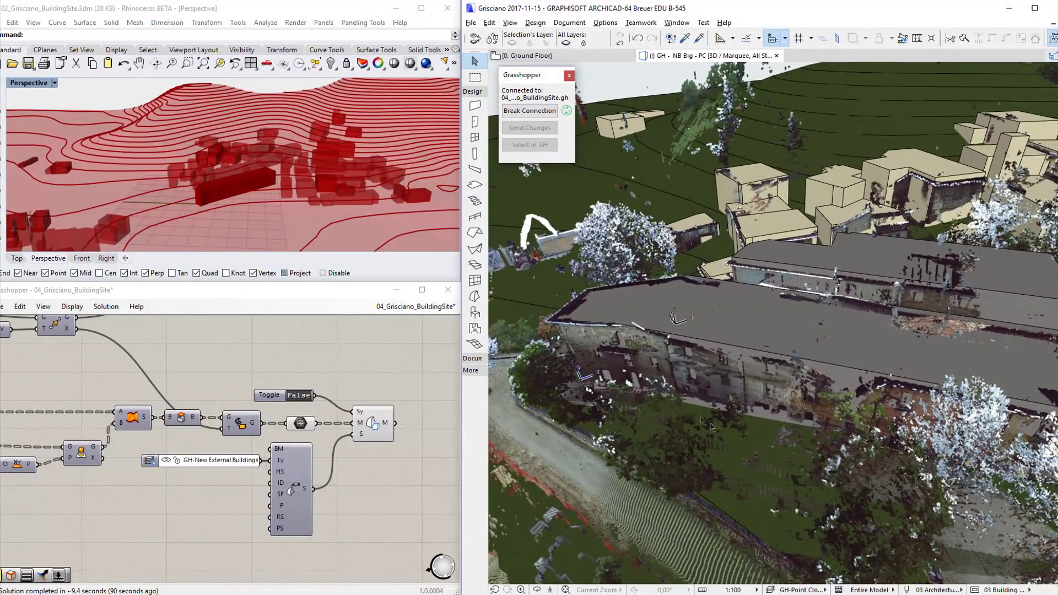
left_click(765, 476)
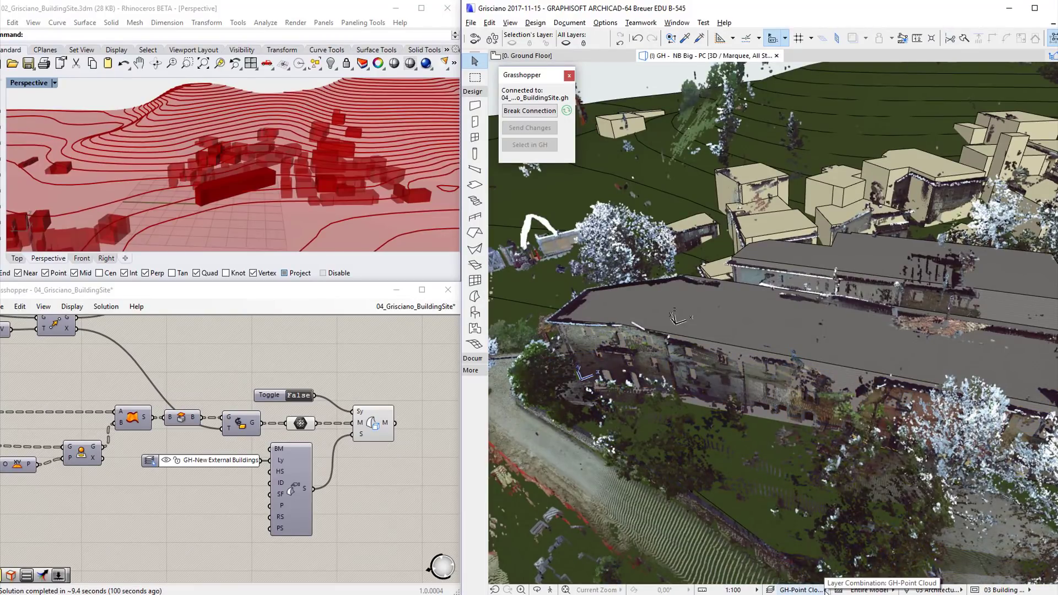
left_click(825, 590)
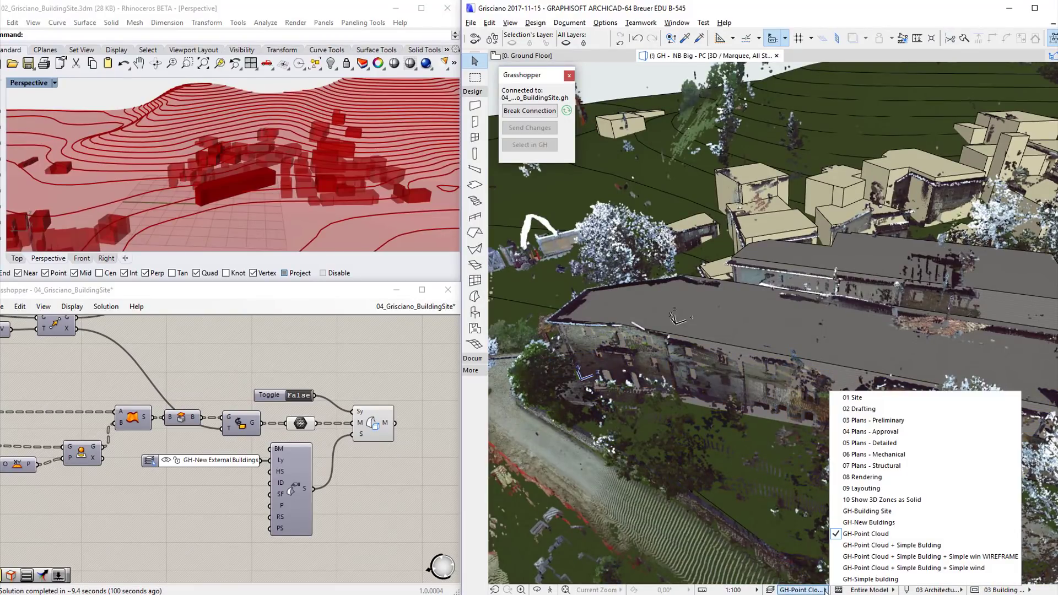
left_click(858, 567)
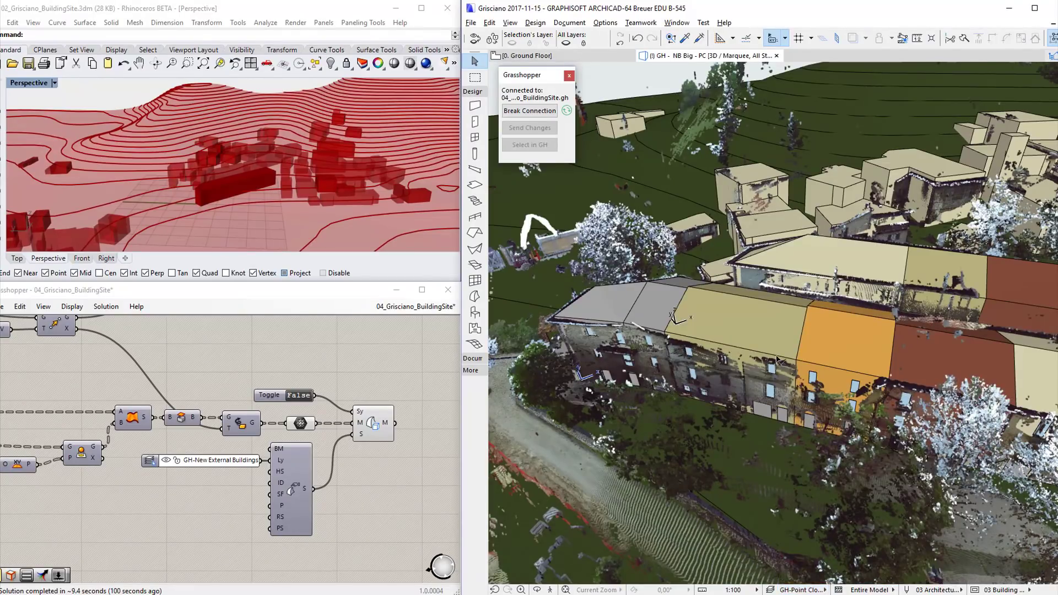
scroll(777, 360, "up", 5)
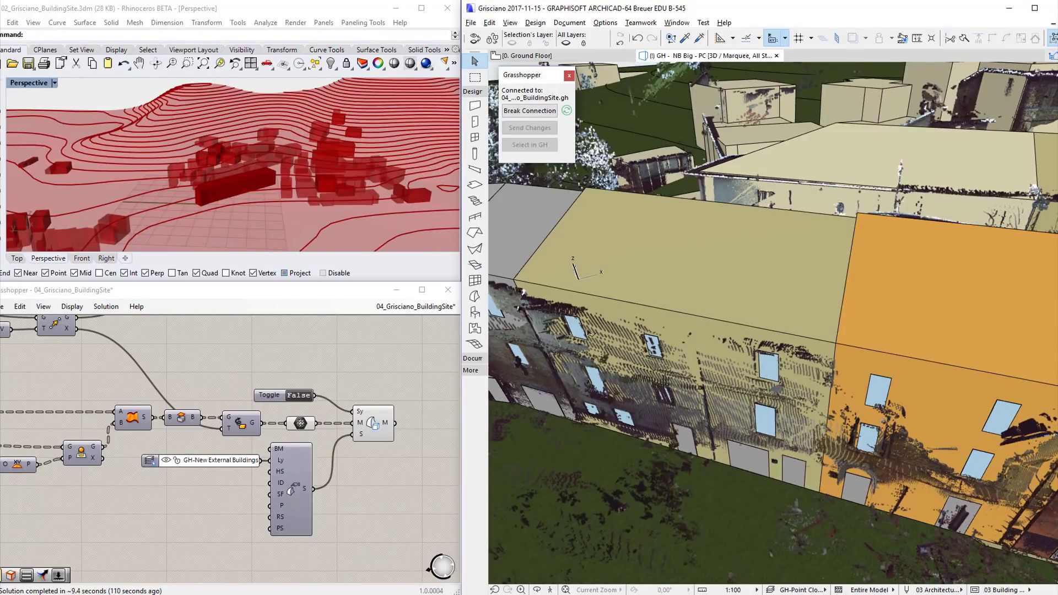
middle_click_drag(674, 427, 835, 394, "shift")
middle_click_drag(761, 426, 868, 349, "shift")
scroll(867, 351, "down", 3)
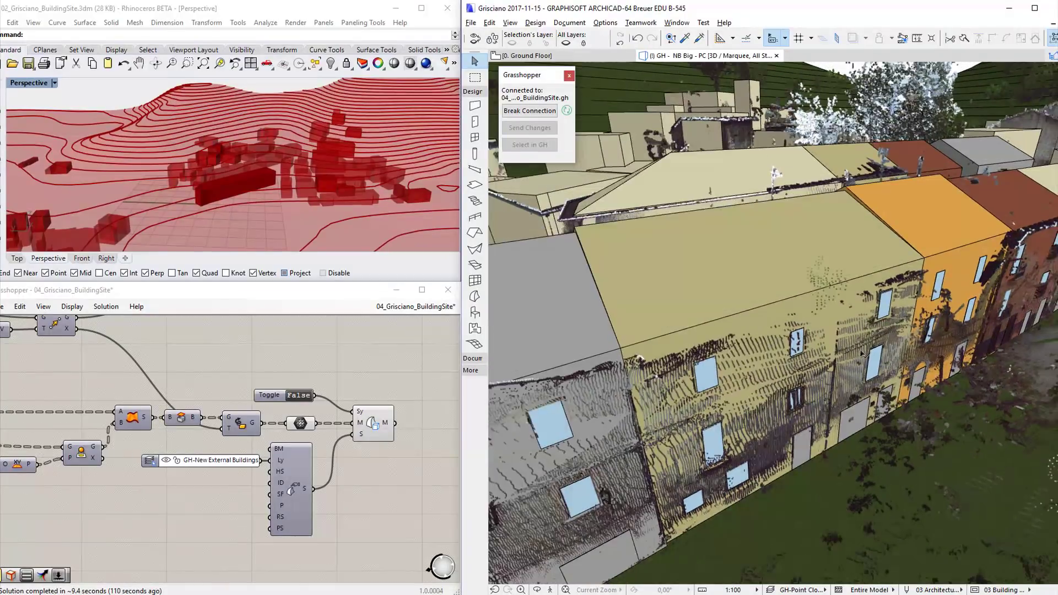
middle_click_drag(693, 433, 733, 419)
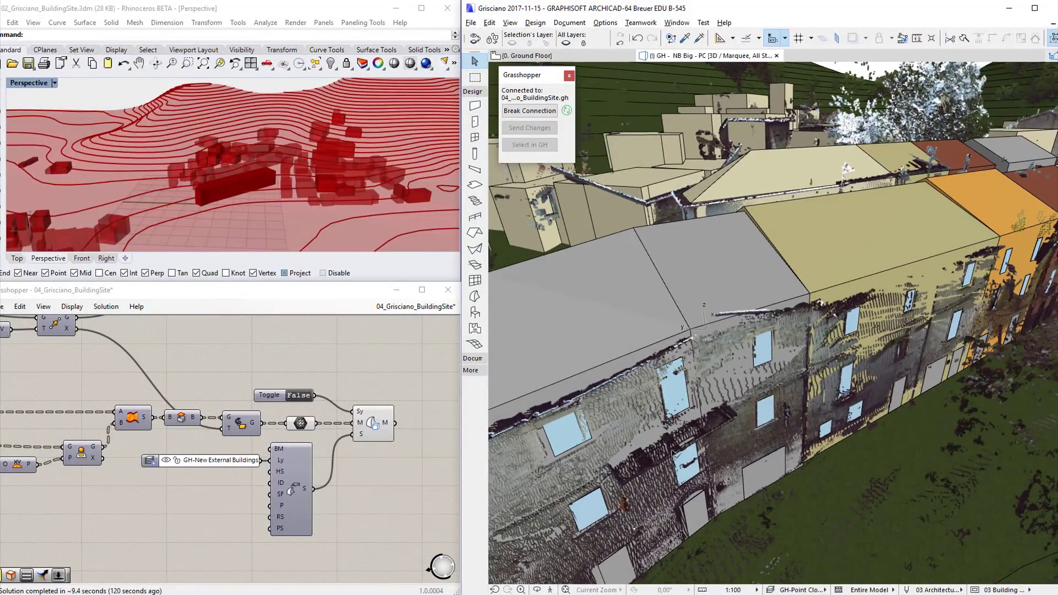
middle_click_drag(683, 435, 666, 425, "shift")
middle_click_drag(595, 413, 474, 460, "shift")
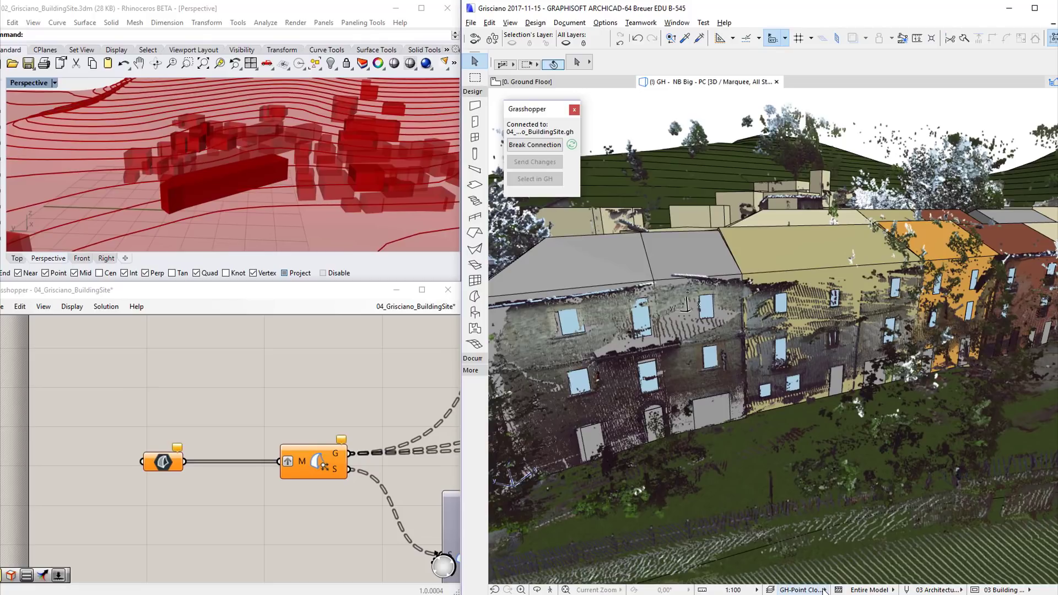
Apply the GH-Simple building layer combination to show the coloured building row without the point cloud.
left_click(824, 590)
left_click(859, 578)
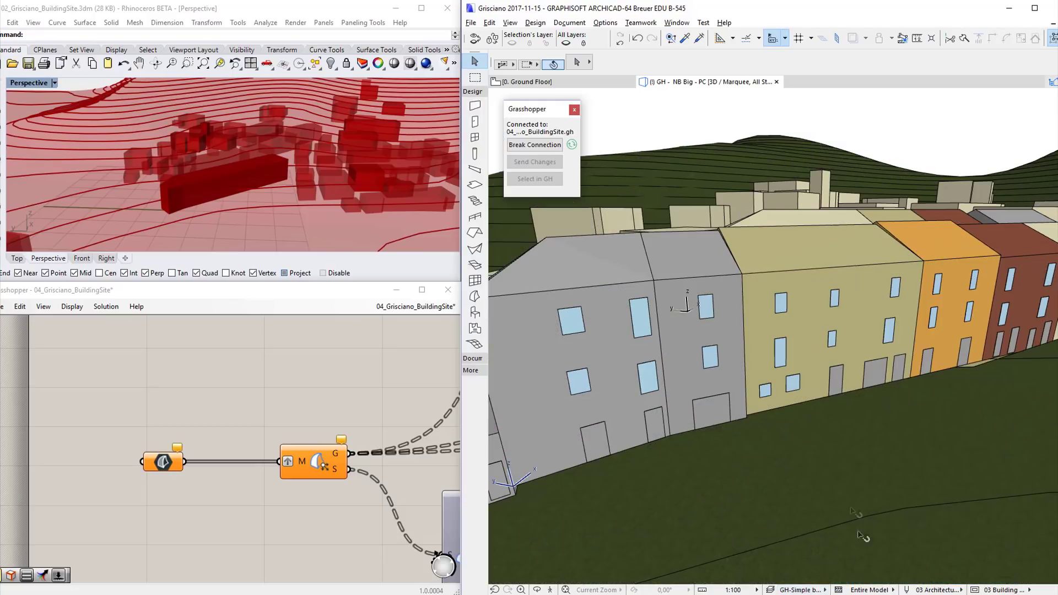
scroll(814, 371, "up", 5)
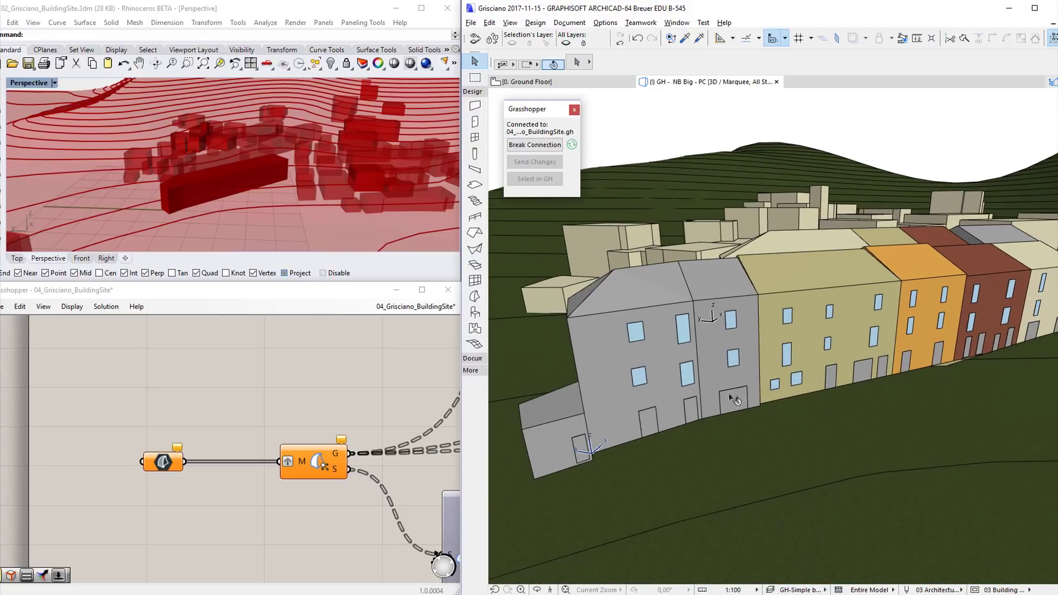
left_click_drag(722, 386, 799, 369)
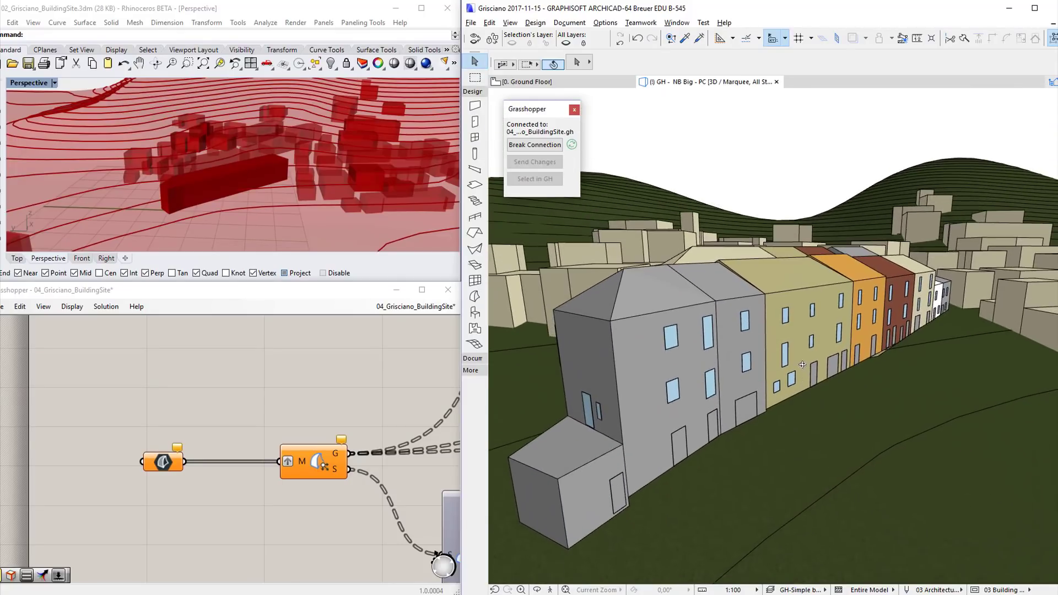
Select the grey hipped-roof building volume at the end of the row and examine its GH Building Data properties.
left_click(671, 311)
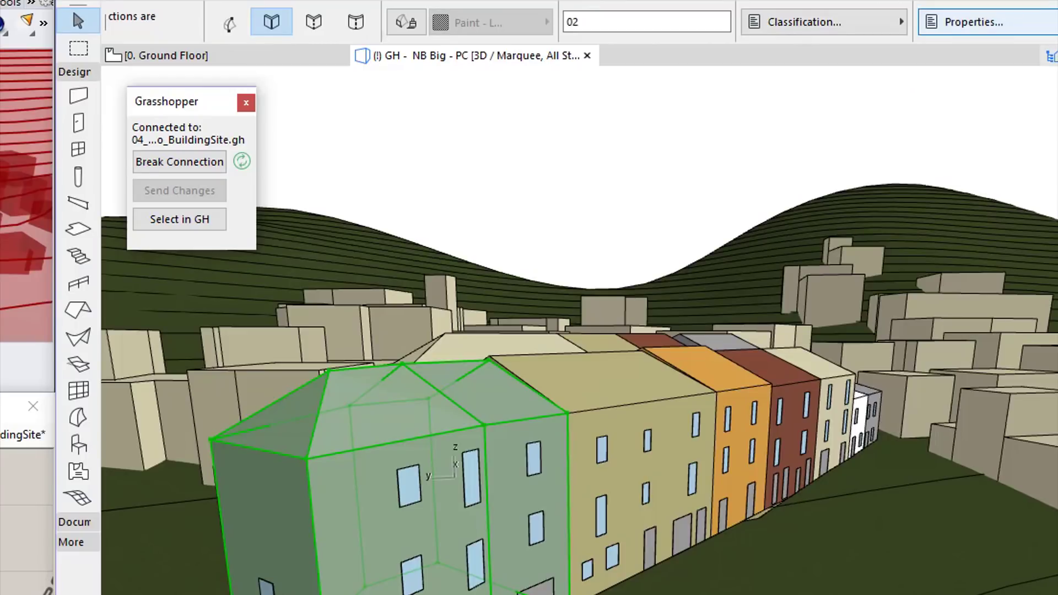
left_click(989, 22)
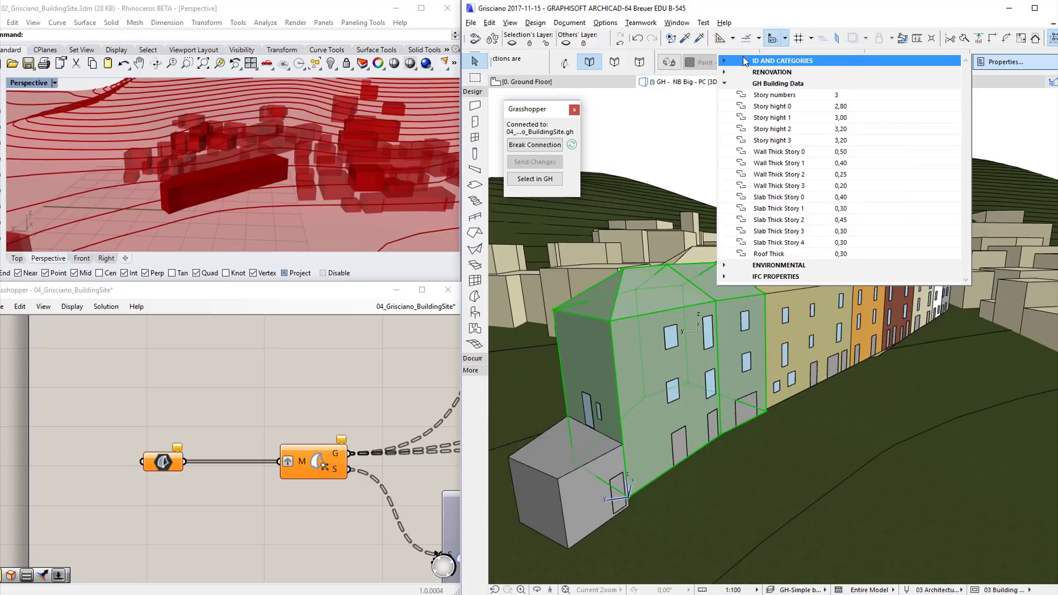
Close the building's property list and open the GH - Building Data view of the Grisciano project.
key("Escape")
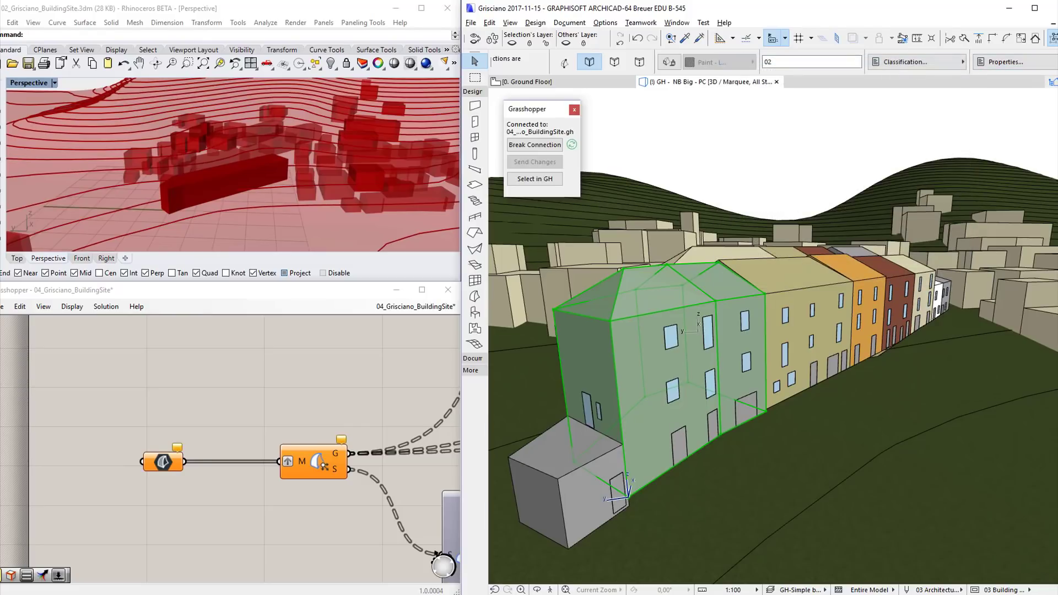
left_click(1053, 81)
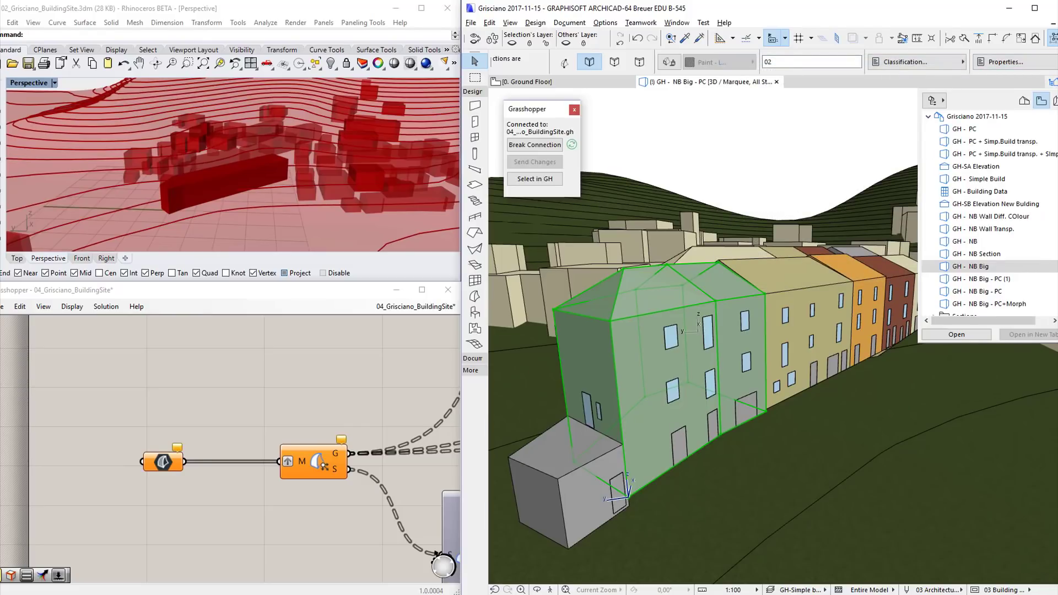
double_click(1000, 192)
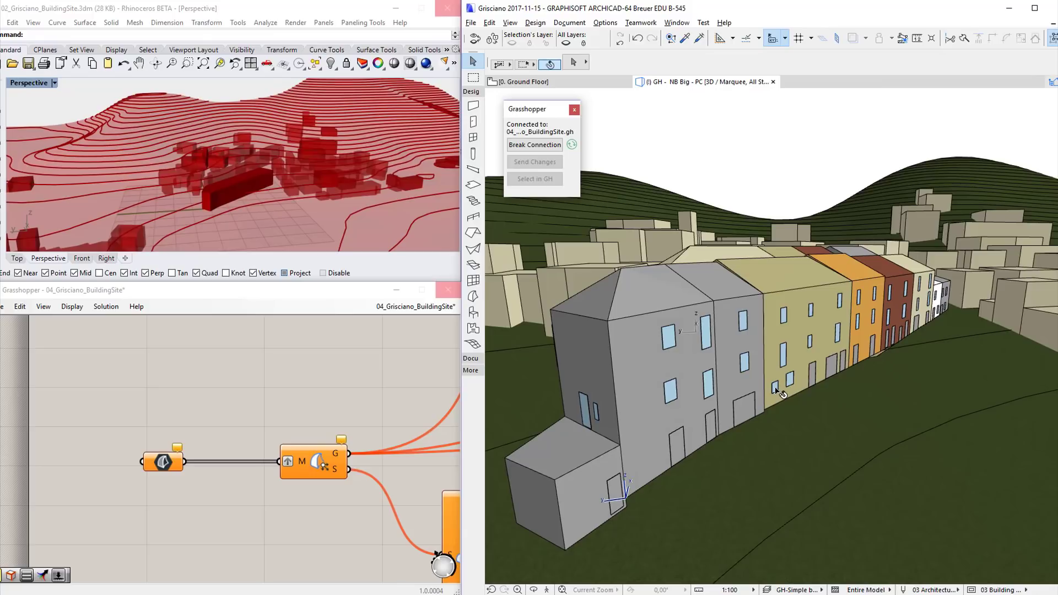
Select the small lower window beside the grey building on the yellow-green façade and examine its size settings.
left_click(775, 387)
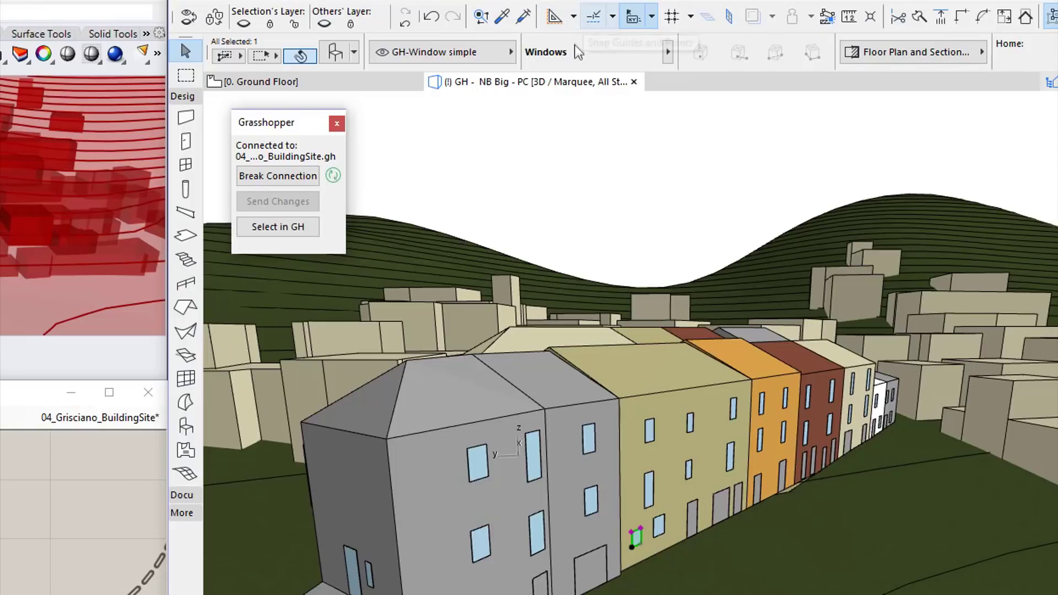
scroll(582, 58, "down", 3)
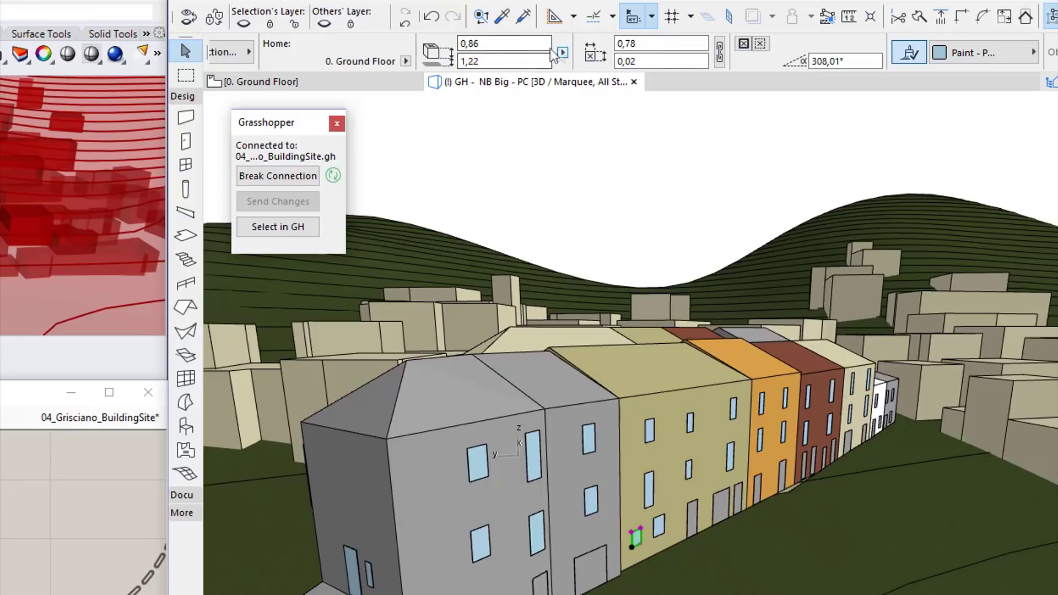
In Grasshopper, turn on the preview of the window object parameter and inspect the façade openings in Rhino's Perspective view.
left_click(47, 485)
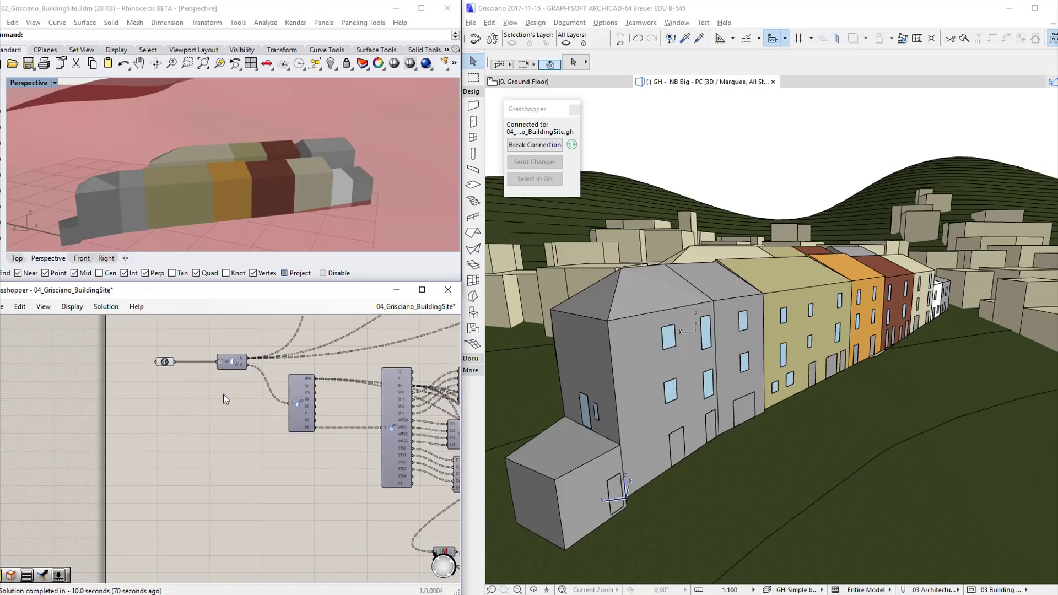
scroll(223, 394, "down", 5)
right_click_drag(223, 395, 252, 411)
scroll(271, 494, "up", 3)
scroll(258, 460, "up", 5)
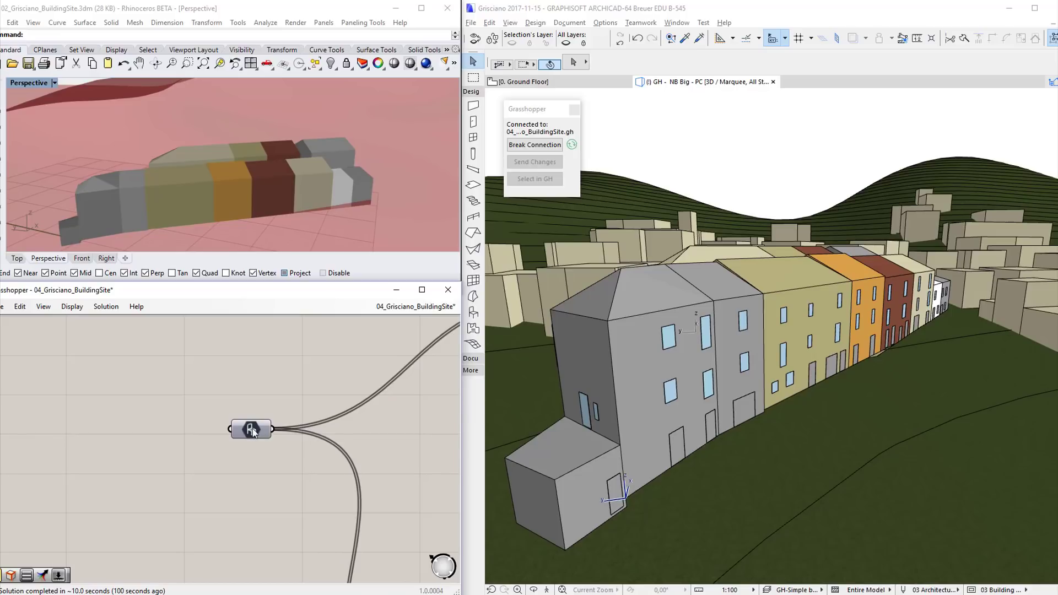
right_click(252, 430)
left_click(288, 398)
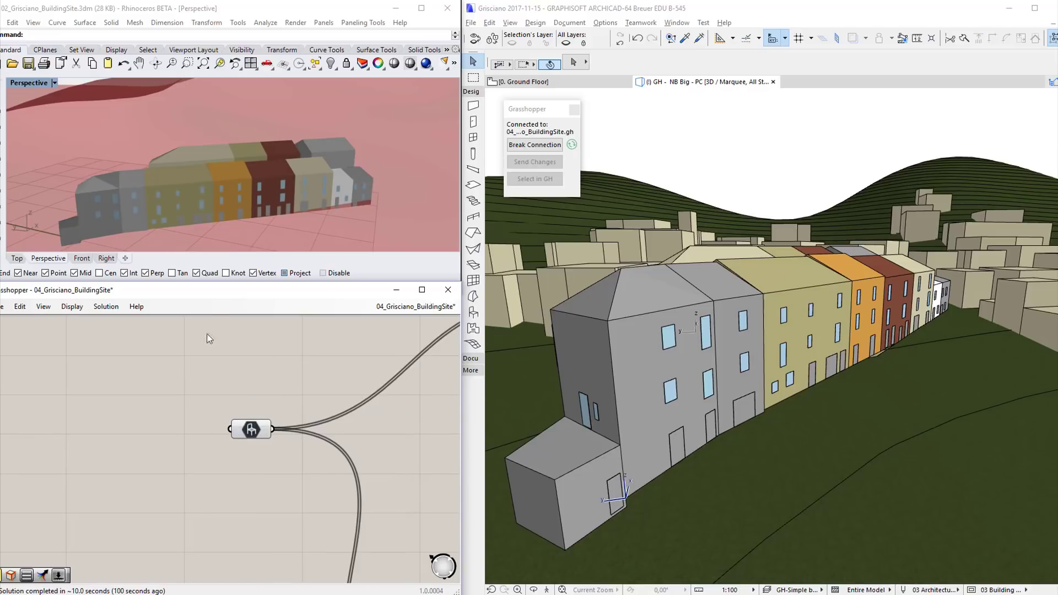
right_click_drag(195, 149, 225, 140)
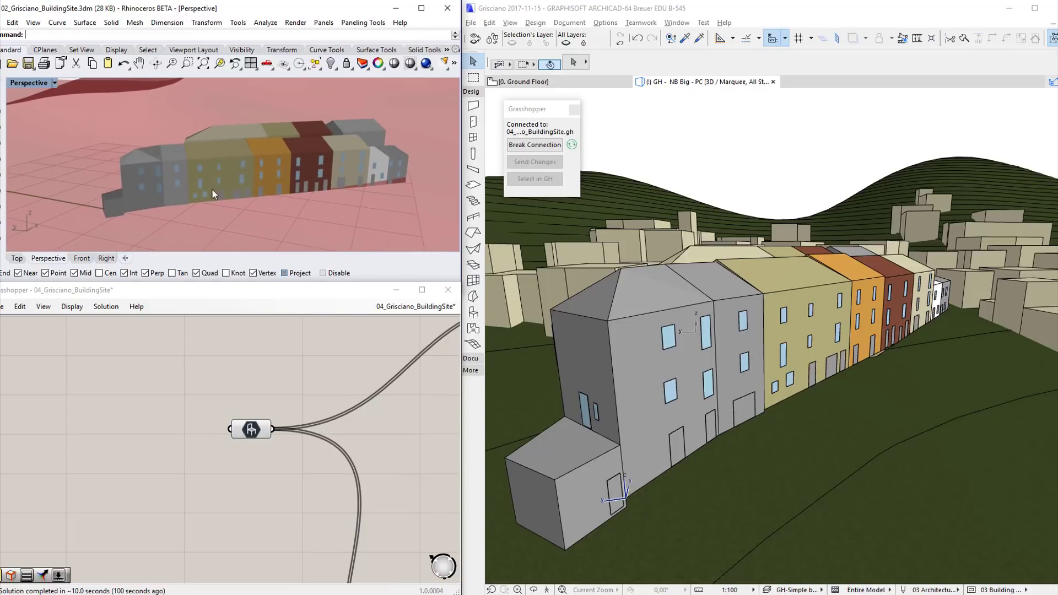
scroll(207, 200, "up", 8)
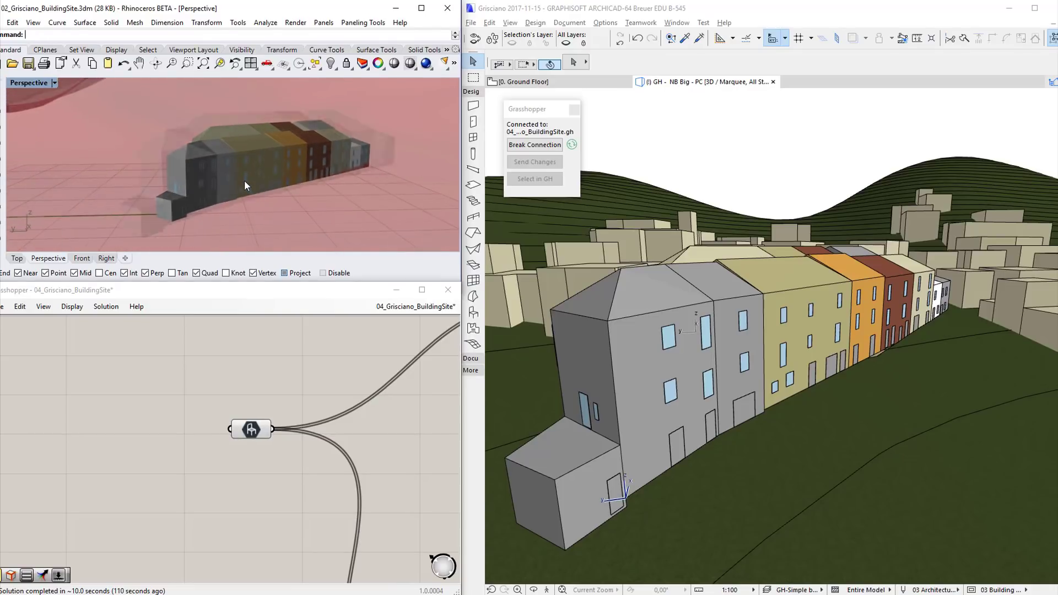
scroll(238, 178, "down", 8)
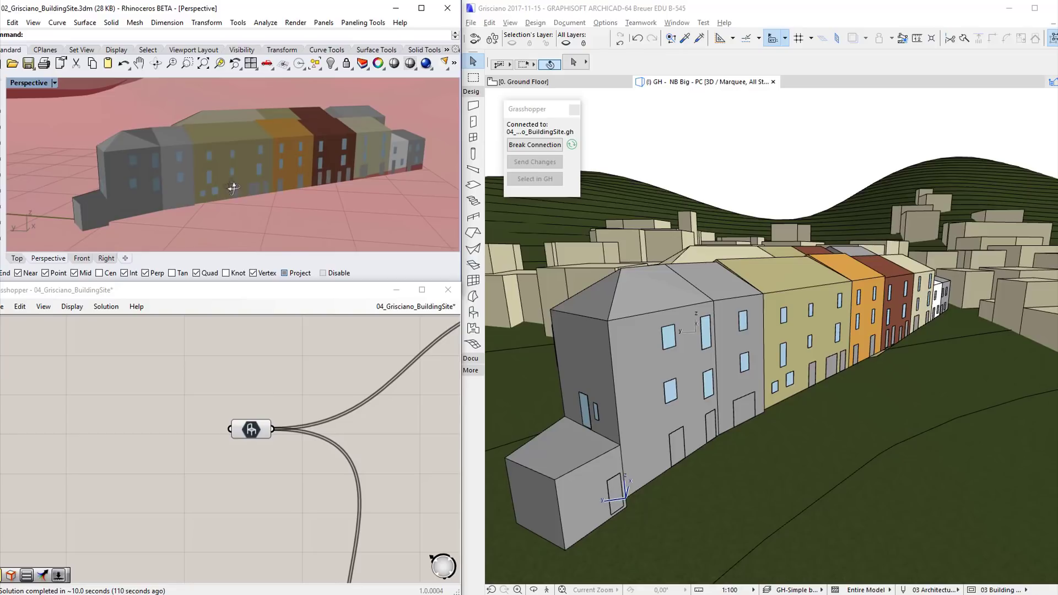
left_click(256, 429)
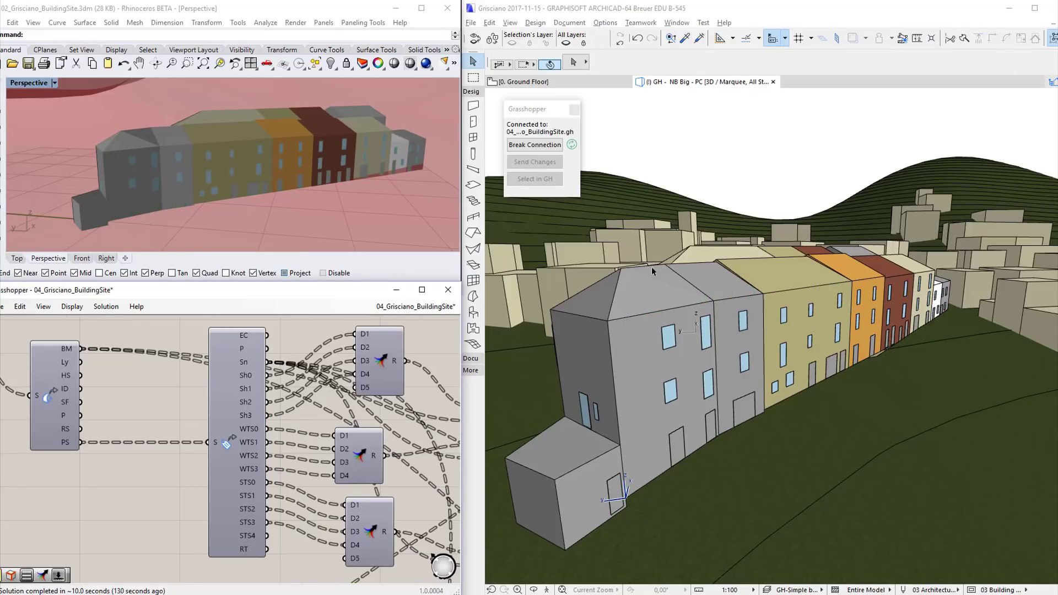
In ARCHICAD, select the grey hipped-roof building volume again and open its properties for comparison with the Grasshopper settings outputs.
left_click(651, 267)
left_click(655, 274)
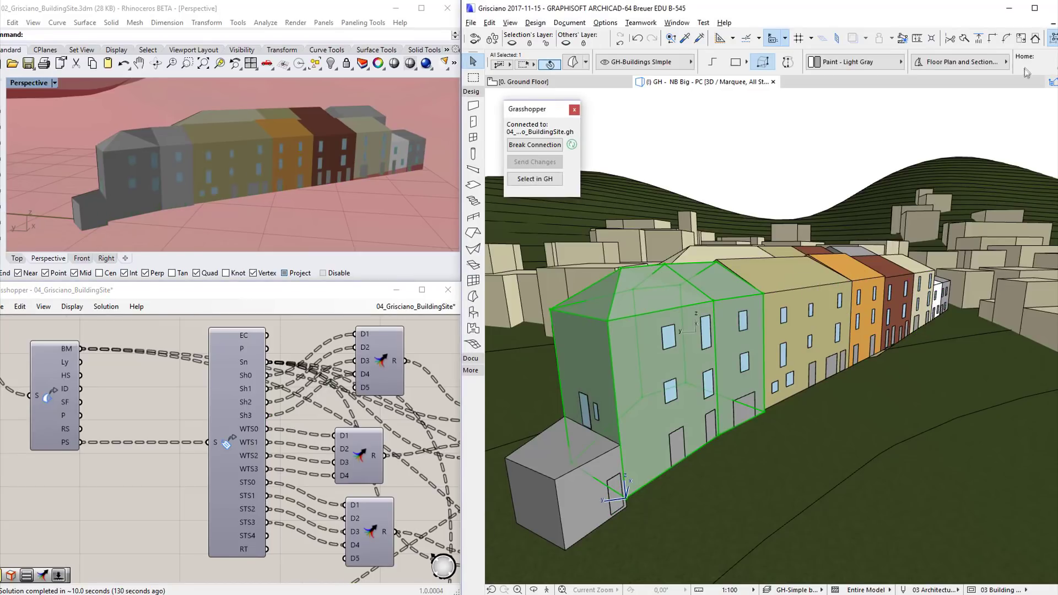
scroll(991, 71, "down", 3)
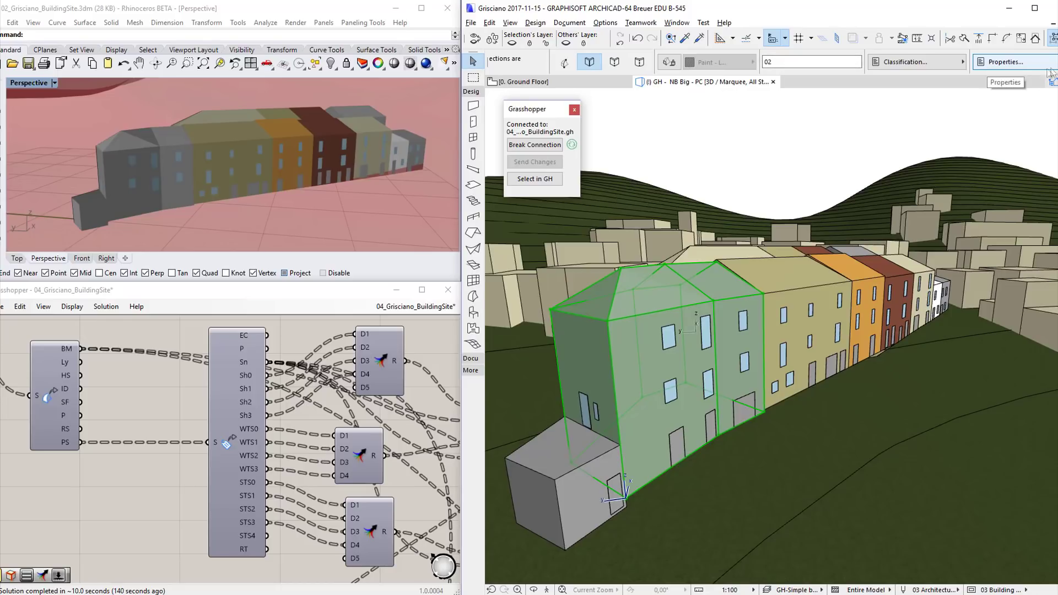
left_click(1000, 62)
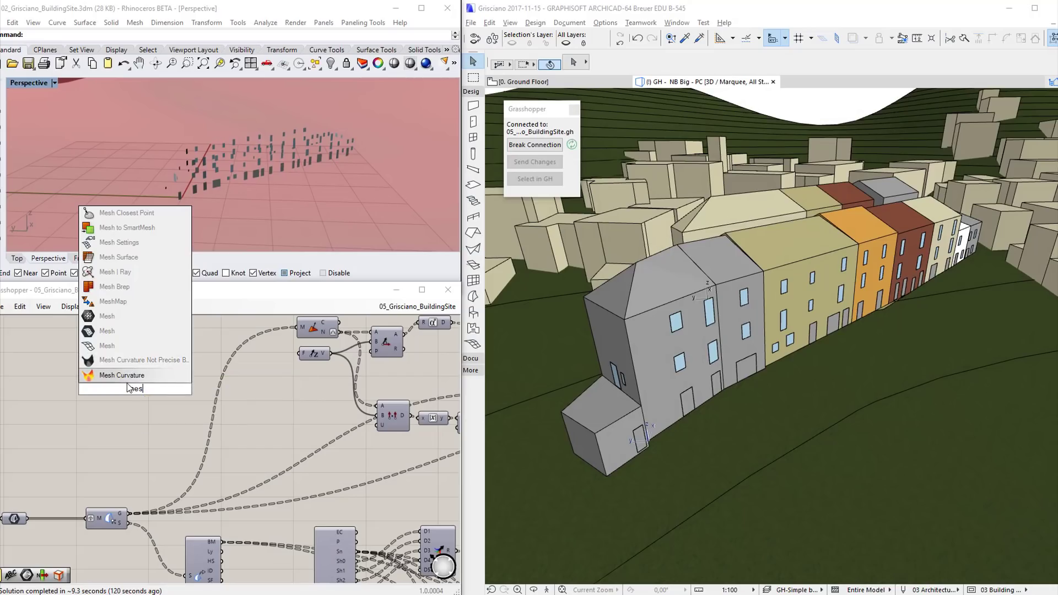
In Grasshopper, add a Mesh parameter and feed it from the G output of the component reading the ARCHICAD morphs.
left_click(118, 319)
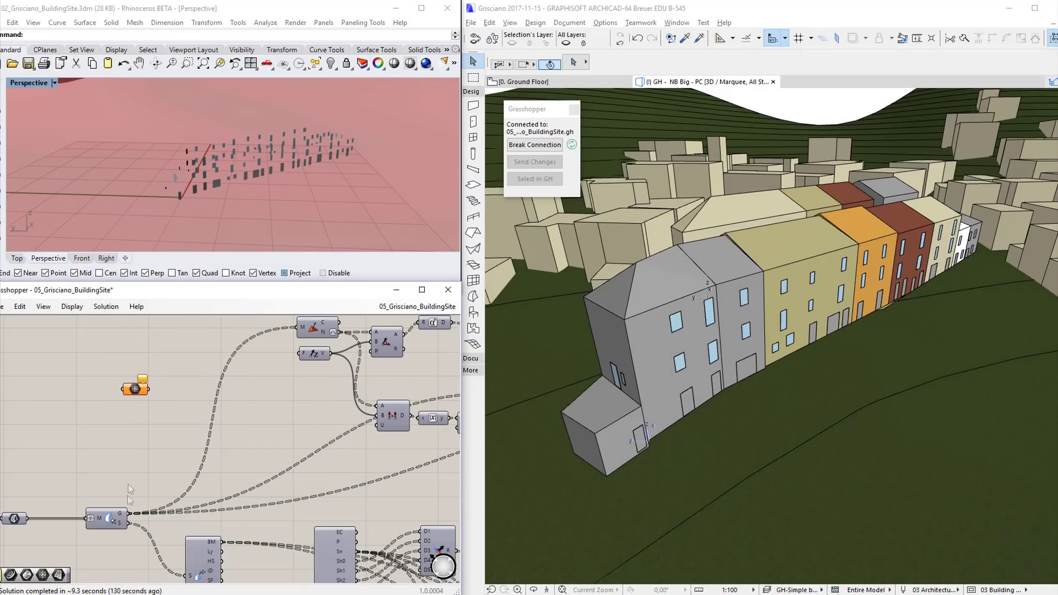
scroll(131, 516, "up", 2)
left_click_drag(131, 515, 118, 343)
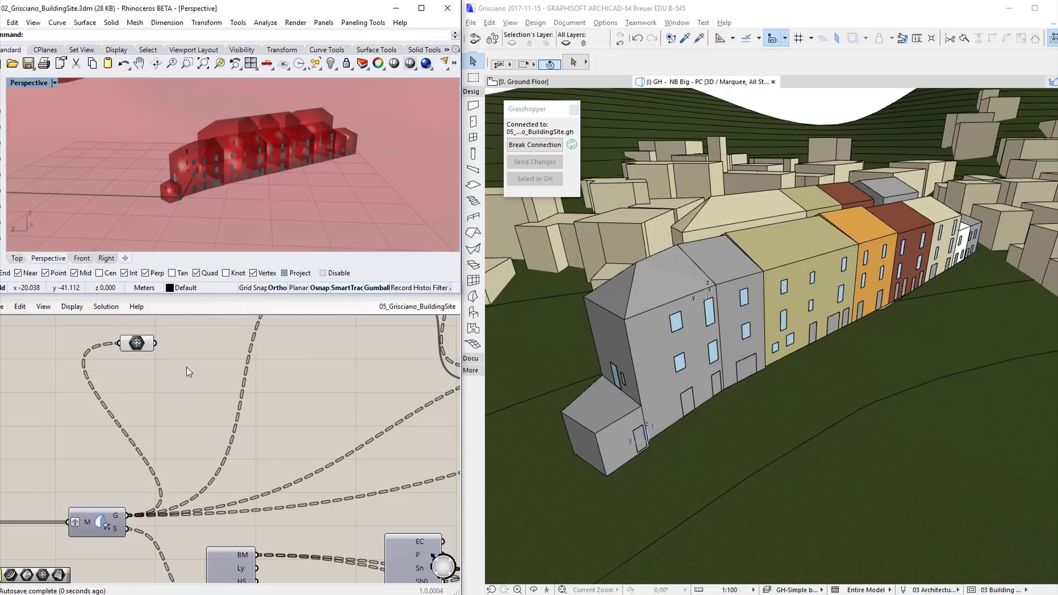
Turn on Preview Mesh Edges to show the faces of the building meshes in Rhino.
scroll(139, 344, "up", 2)
left_click(139, 344)
right_click_drag(160, 354, 152, 405)
left_click(180, 367)
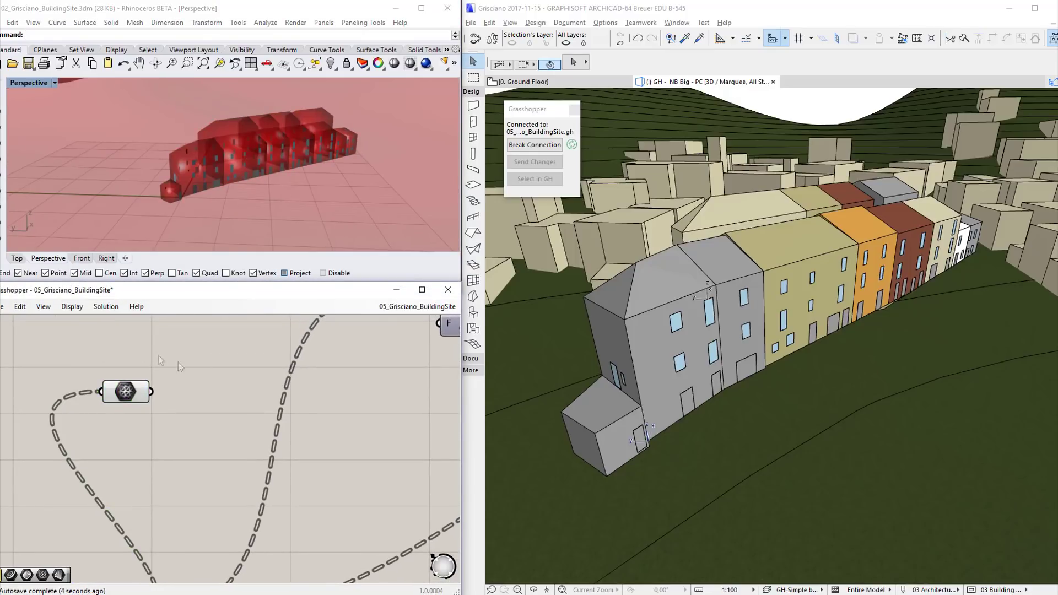
left_click(72, 308)
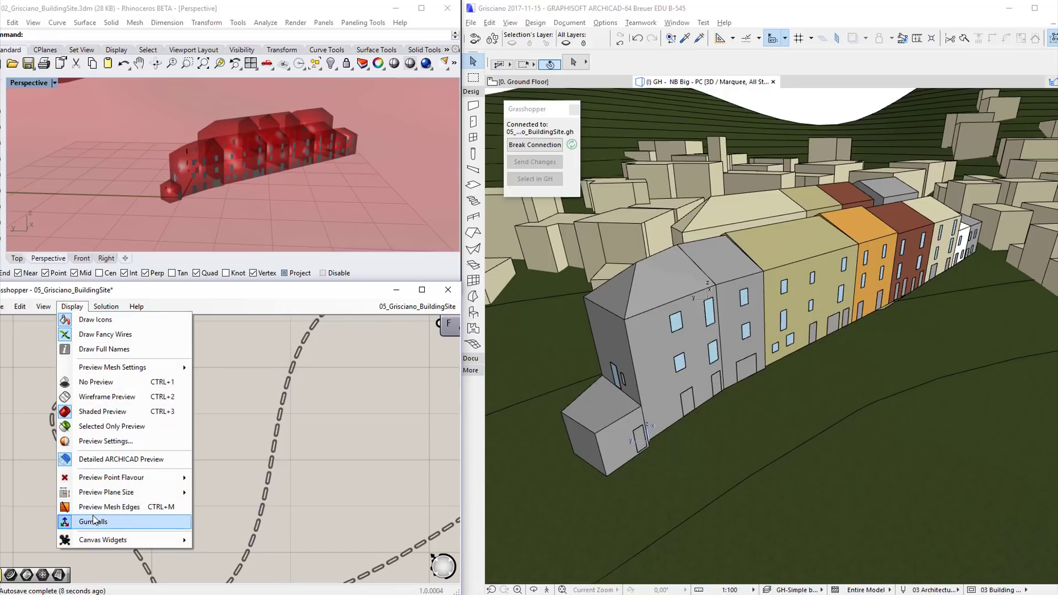
left_click(108, 507)
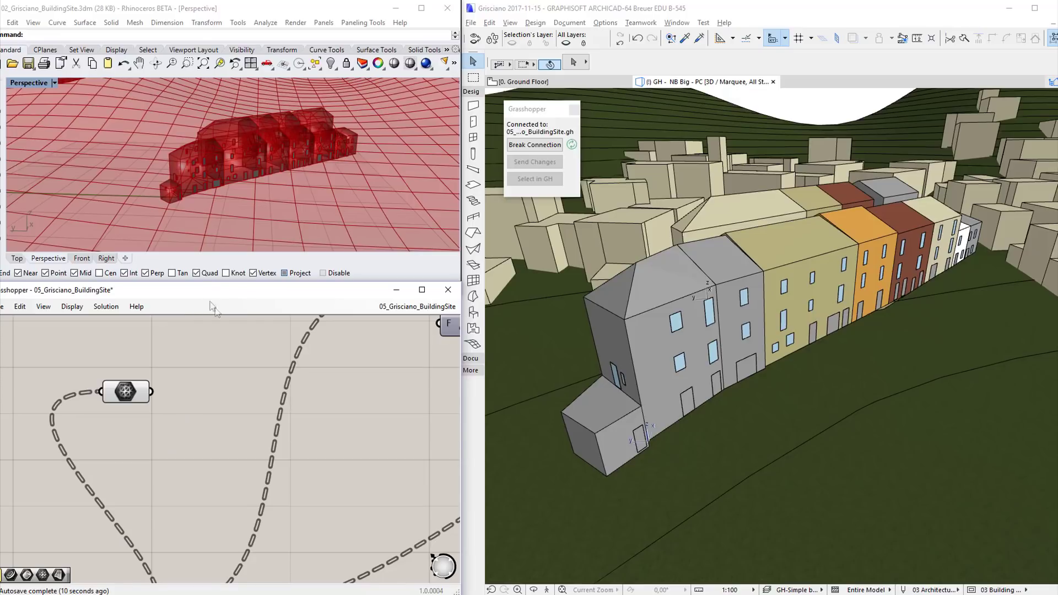
Follow the Grasshopper branch that splits the morph mesh into faces up to its orange output component.
scroll(129, 386, "down", 5)
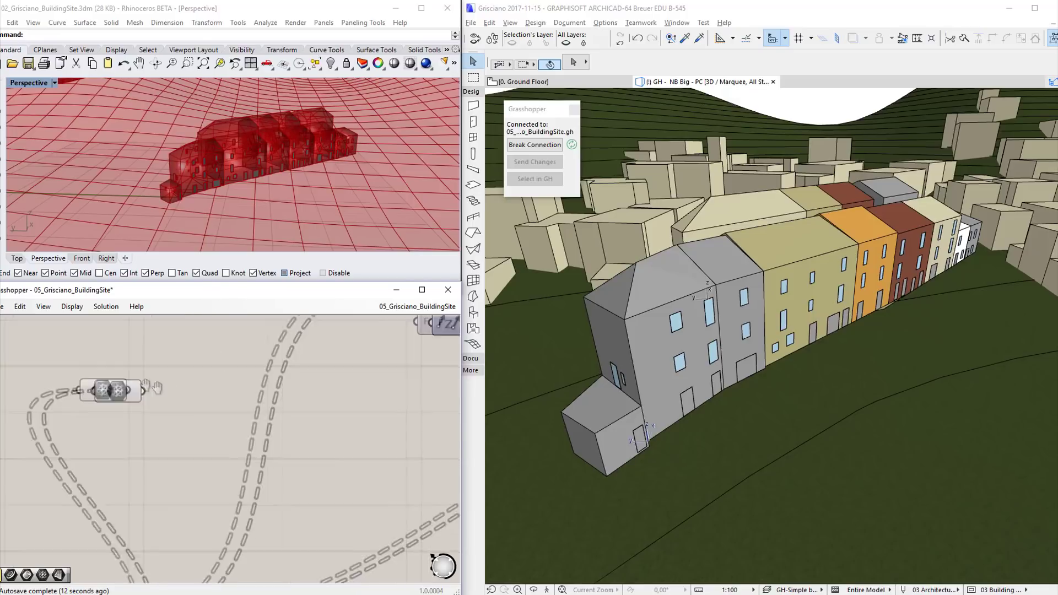
right_click_drag(226, 391, 60, 404)
right_click_drag(262, 407, 215, 393)
right_click_drag(137, 174, 194, 270)
right_click_drag(351, 388, 118, 404)
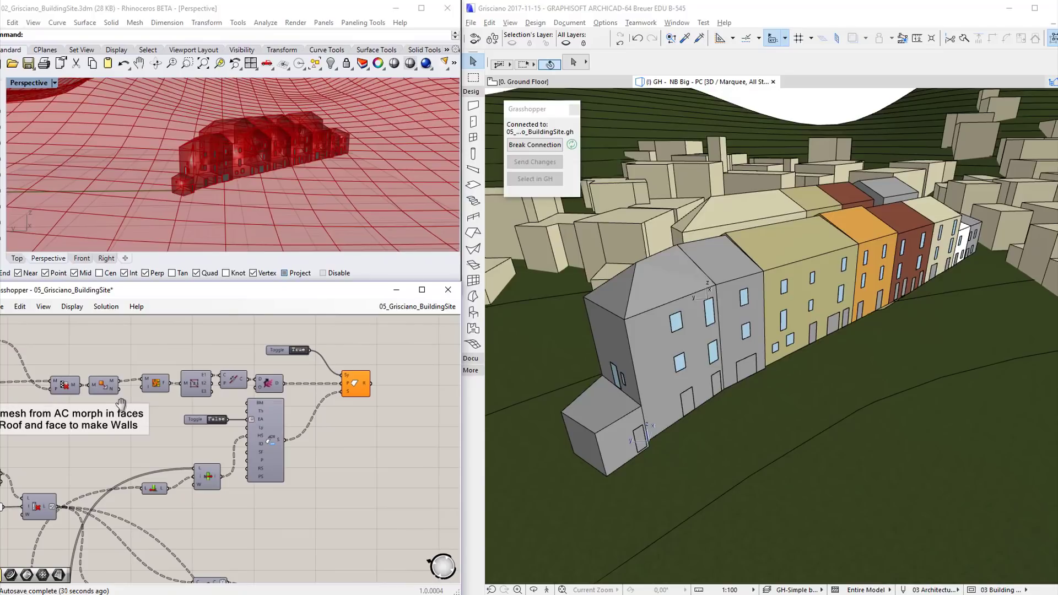
Examine the Grasshopper branch leading to the wall and slab components with their True and False toggles.
right_click_drag(167, 501, 220, 325)
right_click_drag(209, 580, 29, 475)
scroll(165, 465, "up", 1)
right_click_drag(161, 458, 183, 495)
scroll(161, 434, "up", 1)
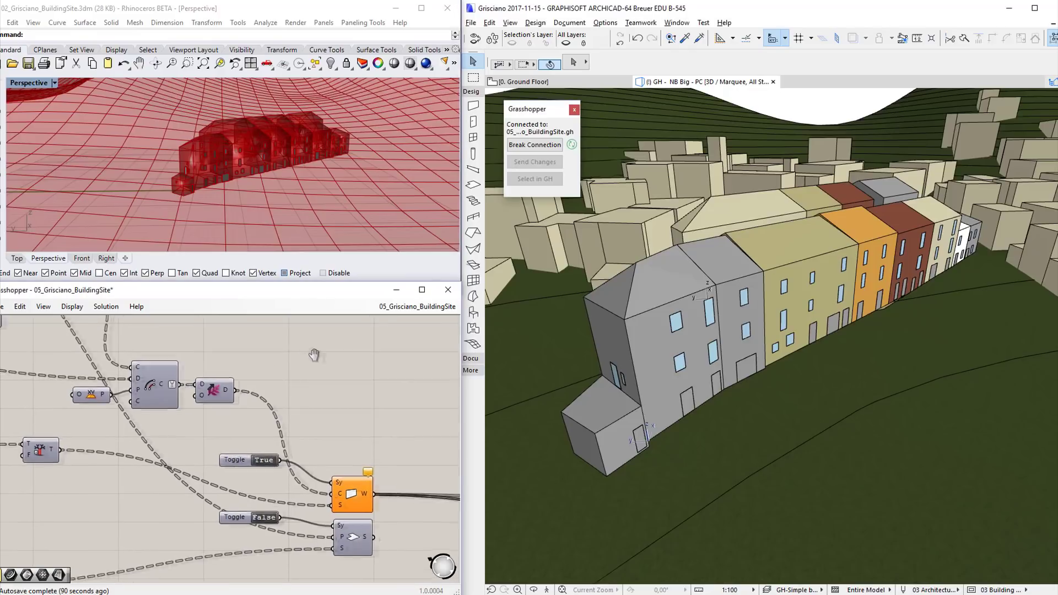
right_click_drag(301, 343, 329, 355)
Return to the added Mesh parameter at the start of the definition and turn off its preview.
scroll(329, 362, "down", 3)
right_click_drag(179, 389, 493, 463)
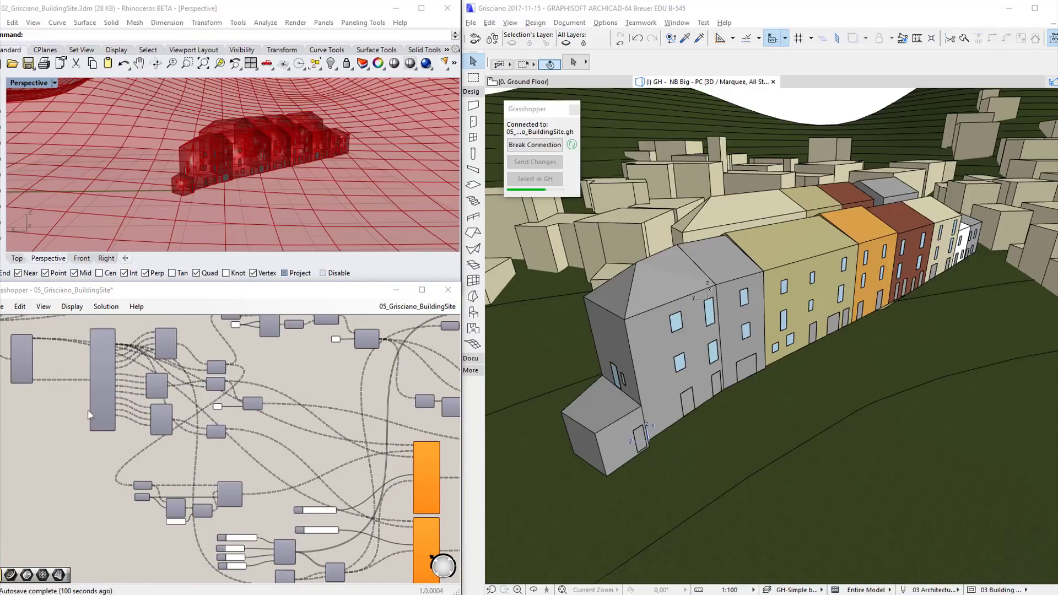
right_click_drag(72, 403, 223, 454)
right_click_drag(145, 422, 147, 471)
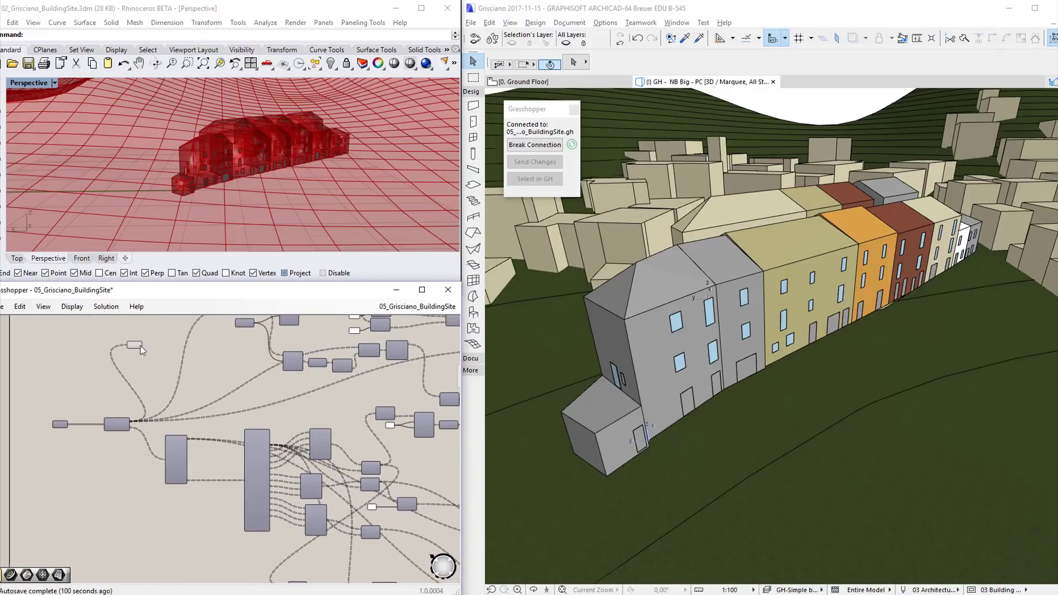
scroll(139, 355, "up", 5)
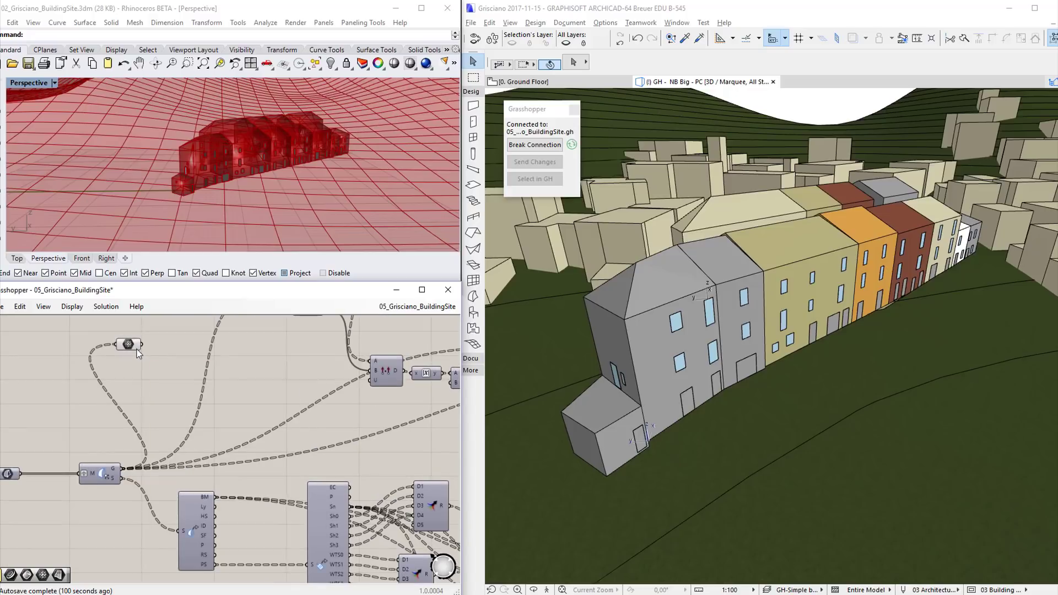
scroll(148, 389, "up", 2)
left_click(142, 379)
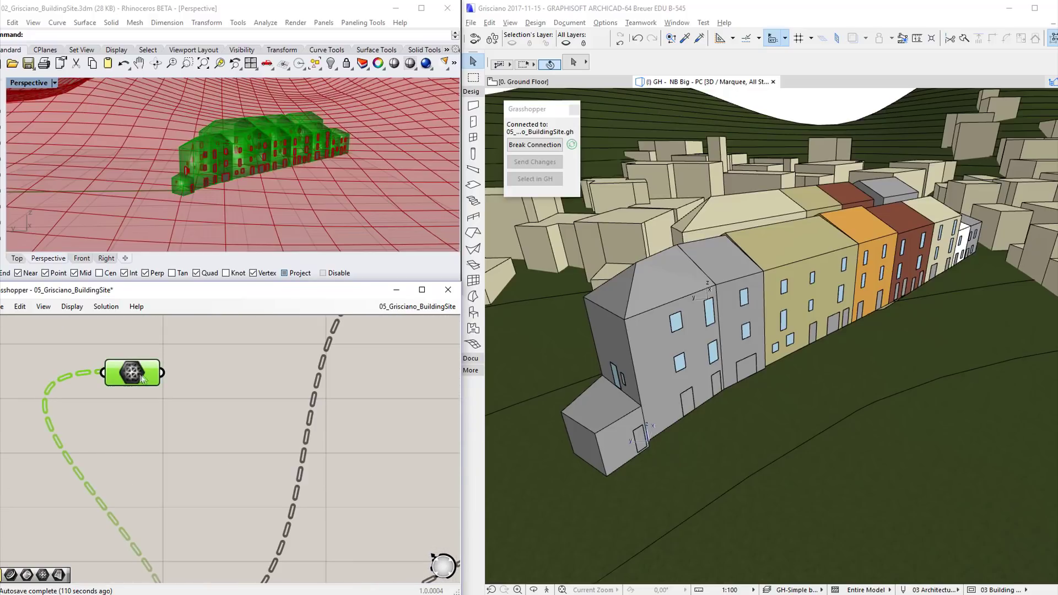
right_click(142, 379)
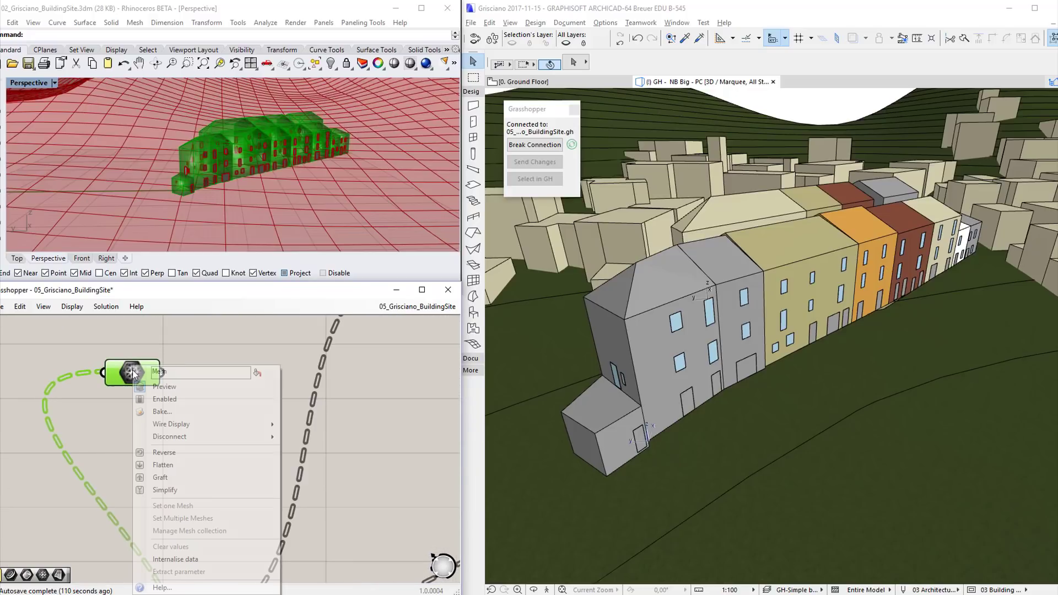
left_click(178, 388)
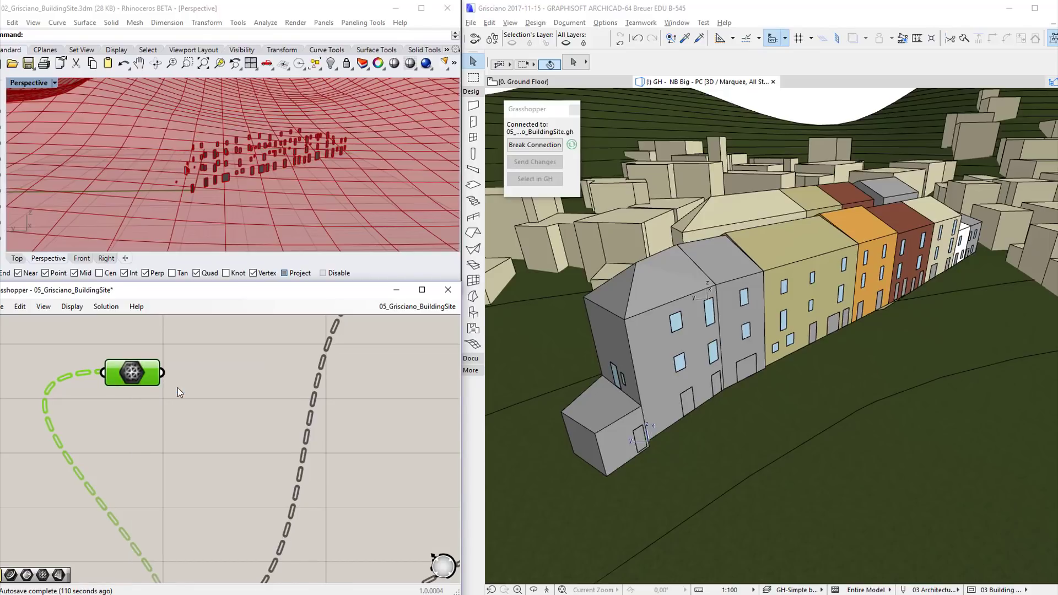
Select the object parameter holding the ARCHICAD windows and examine the highlighted openings in Rhino and ARCHICAD.
scroll(178, 388, "down", 4)
scroll(216, 389, "down", 4)
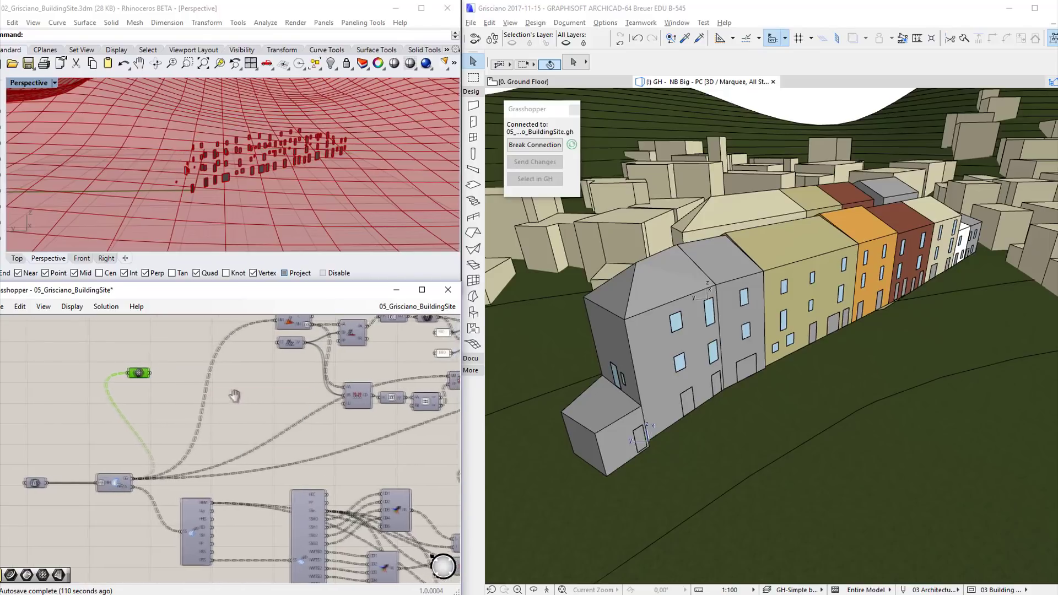
right_click_drag(200, 444, 190, 409)
scroll(185, 413, "down", 4)
right_click_drag(264, 488, 144, 390)
scroll(334, 510, "up", 6)
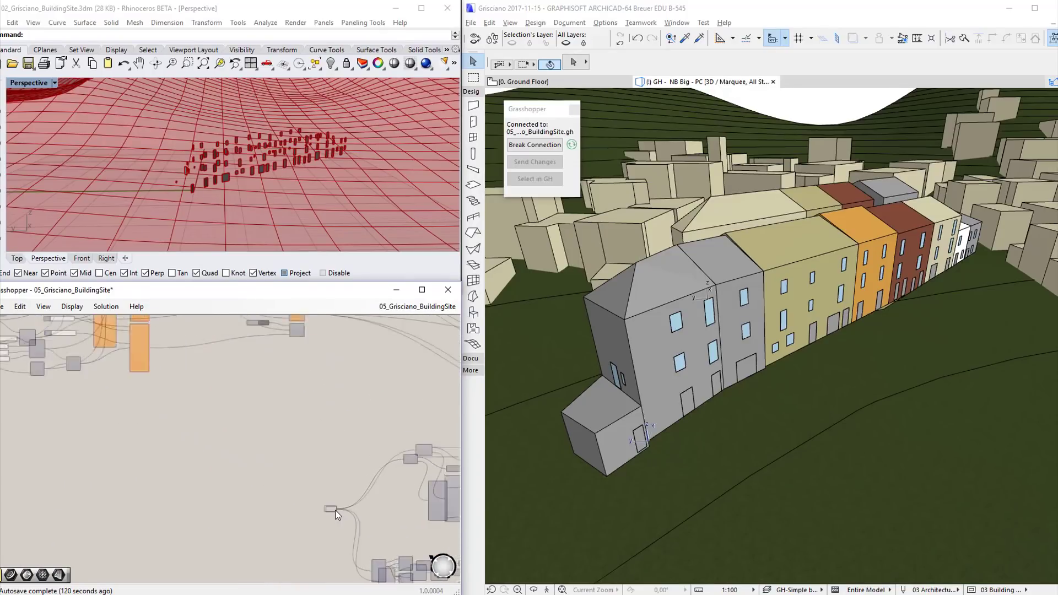
left_click(322, 500)
scroll(200, 167, "up", 8)
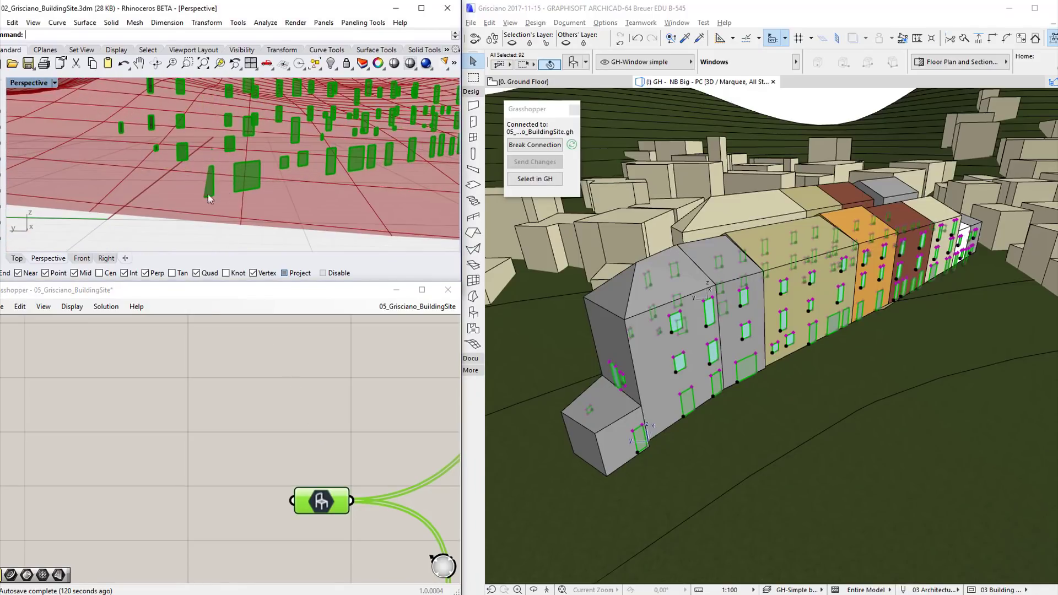
scroll(207, 194, "down", 8)
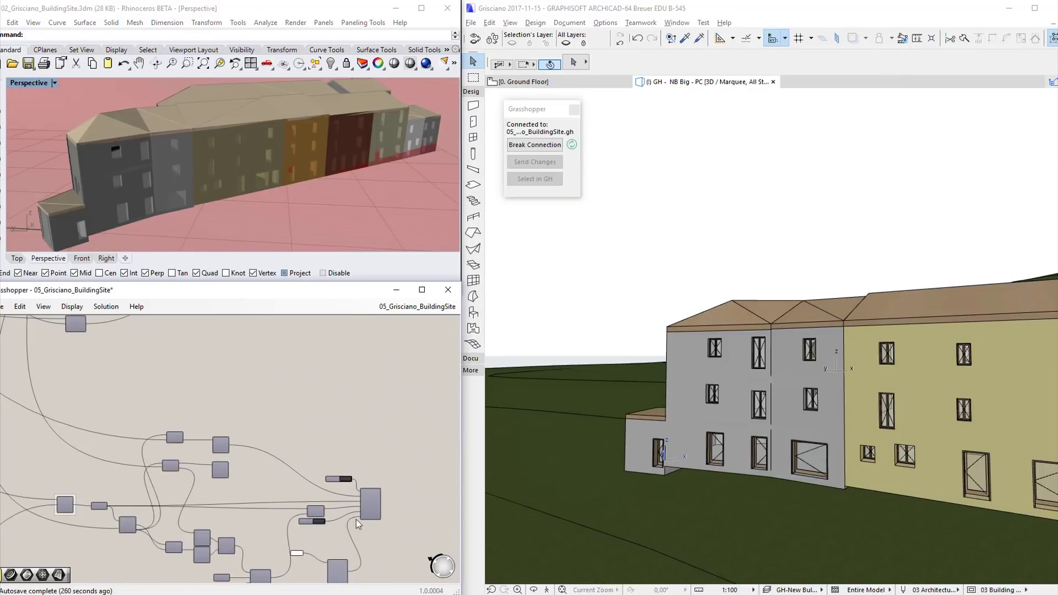
Select the Grasshopper door component to highlight the doors it generates on the new ARCHICAD building.
scroll(333, 522, "up", 5)
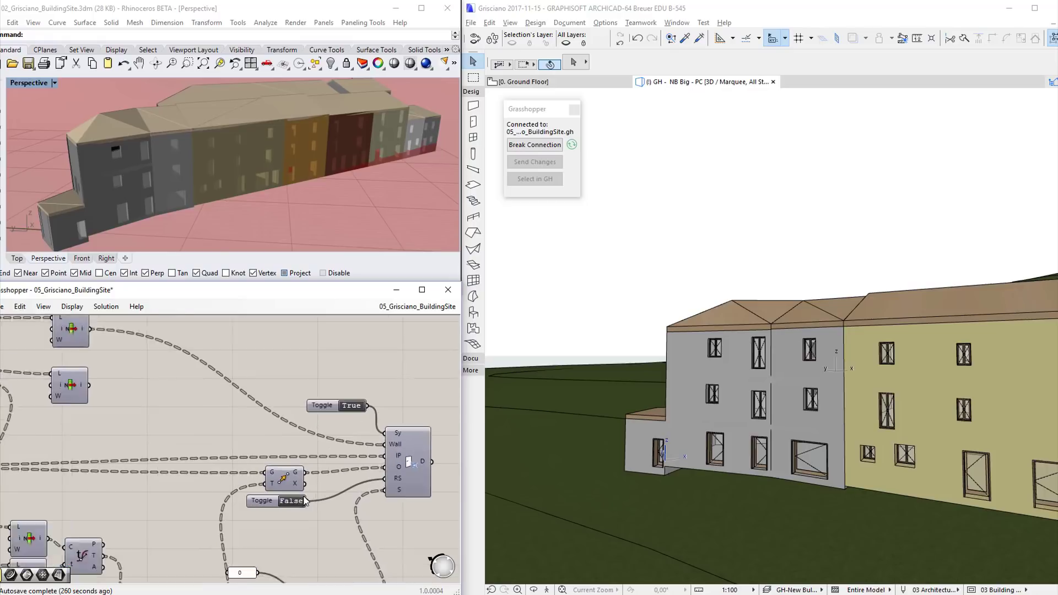
scroll(304, 500, "up", 1)
left_click(408, 463)
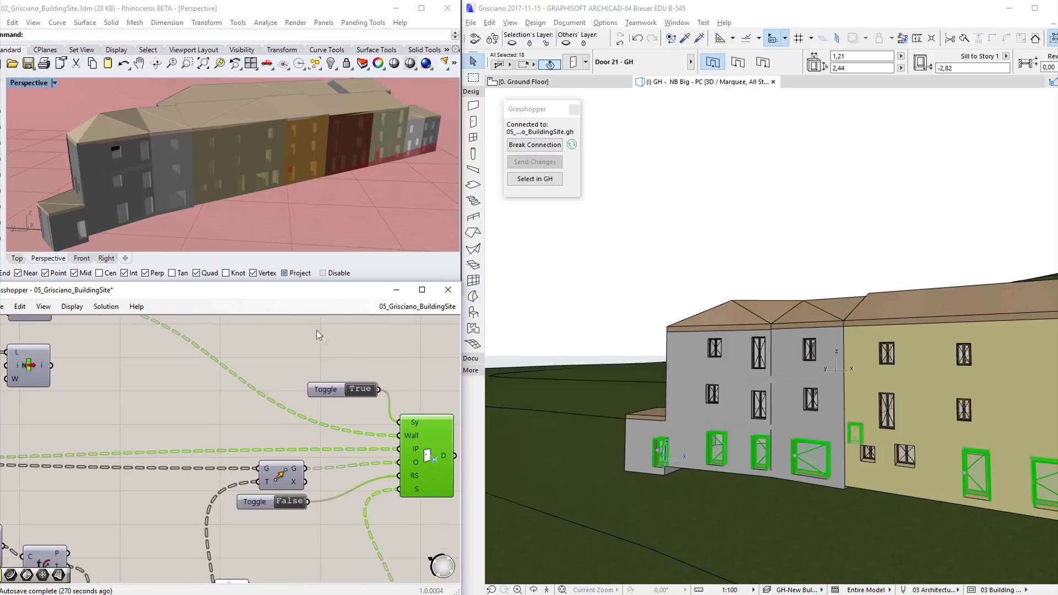
Turn on the preview of the Grasshopper door component so its doors display in the Rhino viewport.
right_click(425, 457)
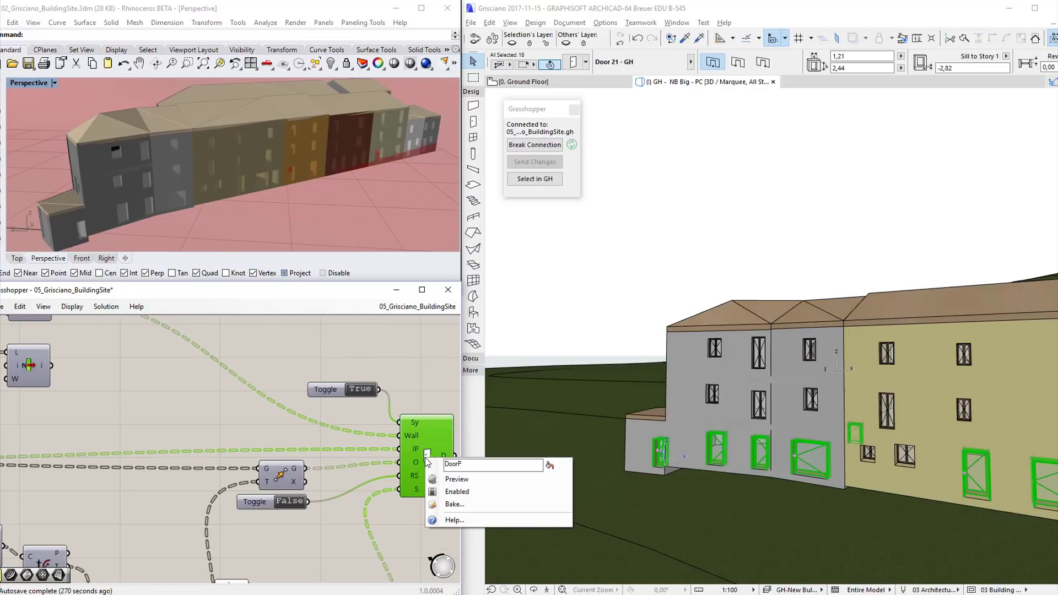
left_click(444, 479)
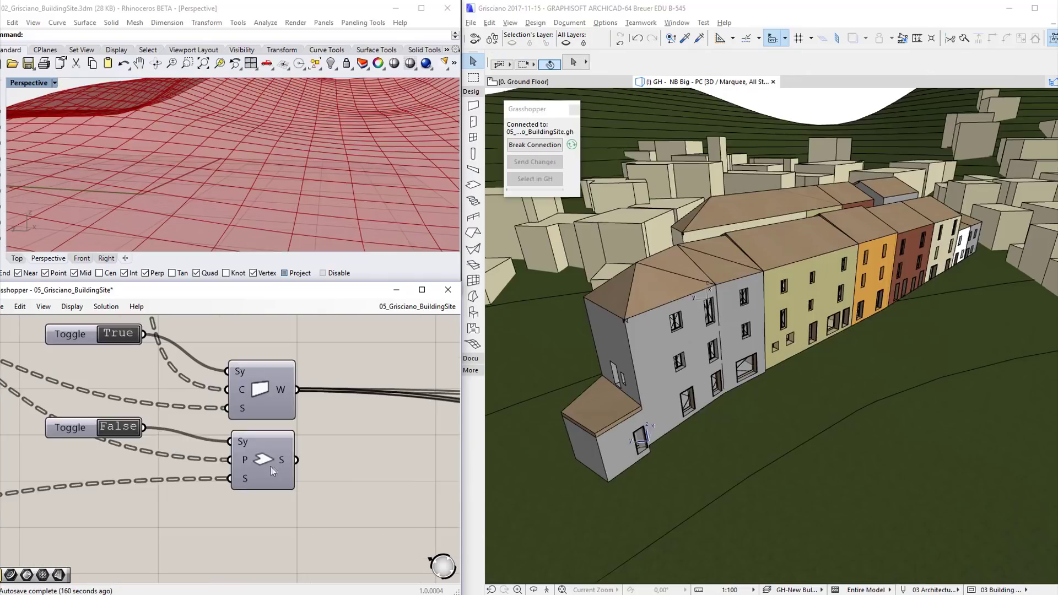
Turn on the preview of the Slab component and set its synchronization toggle to True.
left_click(270, 467)
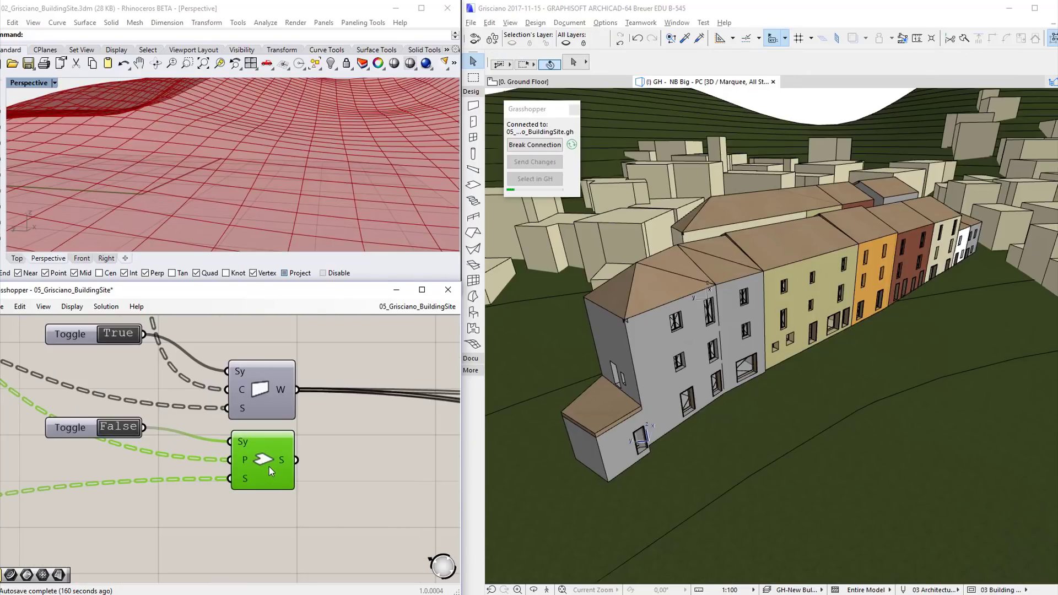
right_click(268, 464)
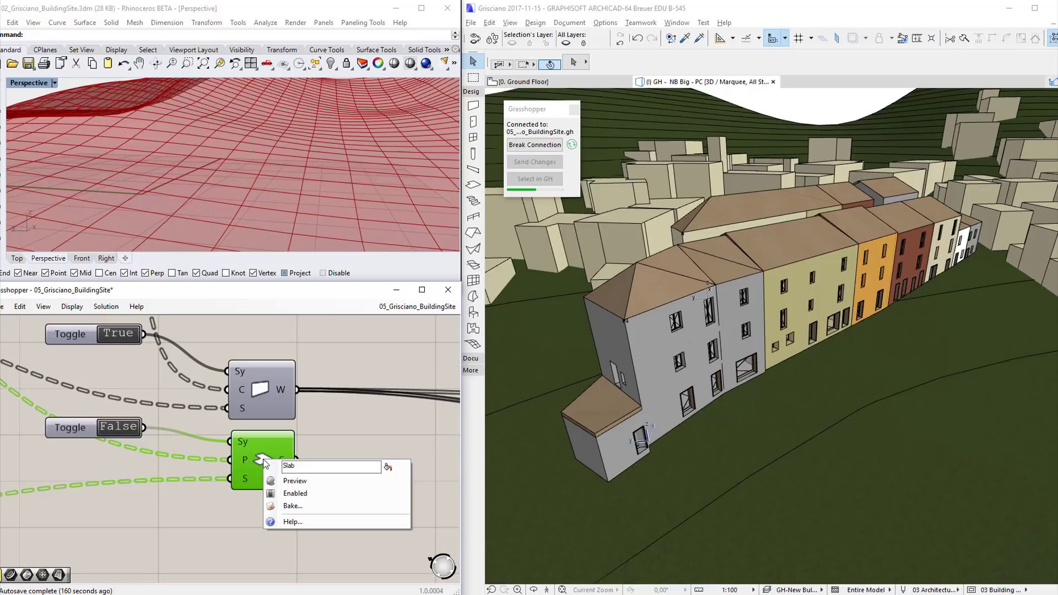
left_click(300, 482)
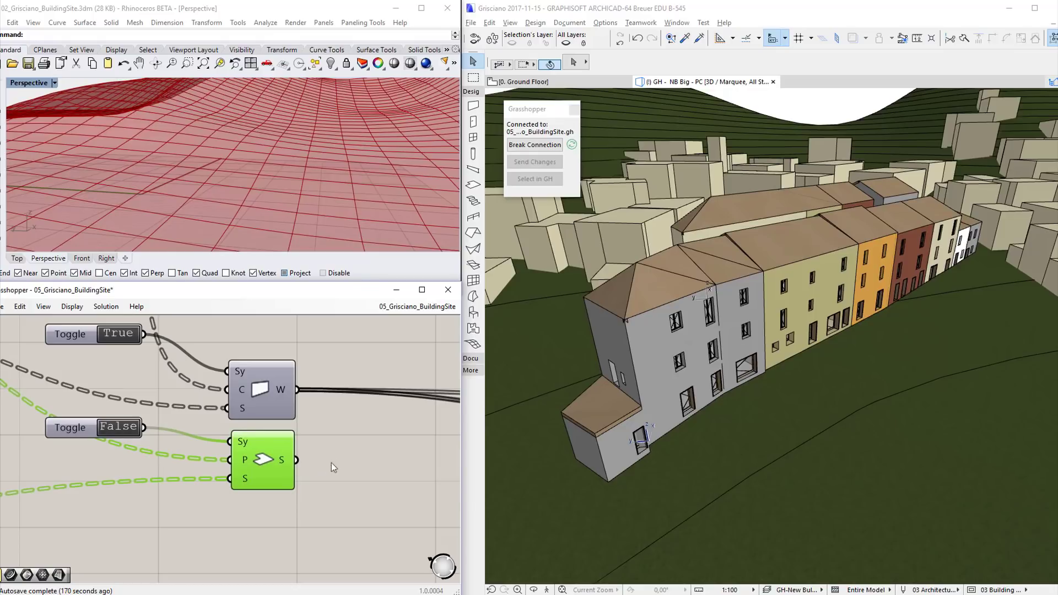
double_click(127, 425)
left_click(246, 475)
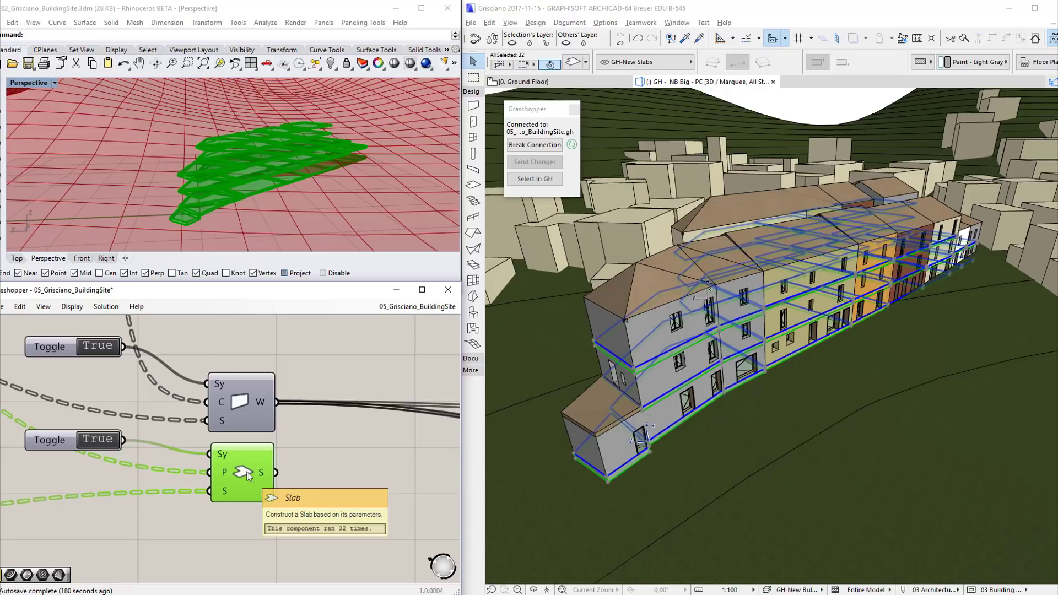
Turn on the preview of the wall component above the Slab component, then clear the selection.
left_click(349, 472)
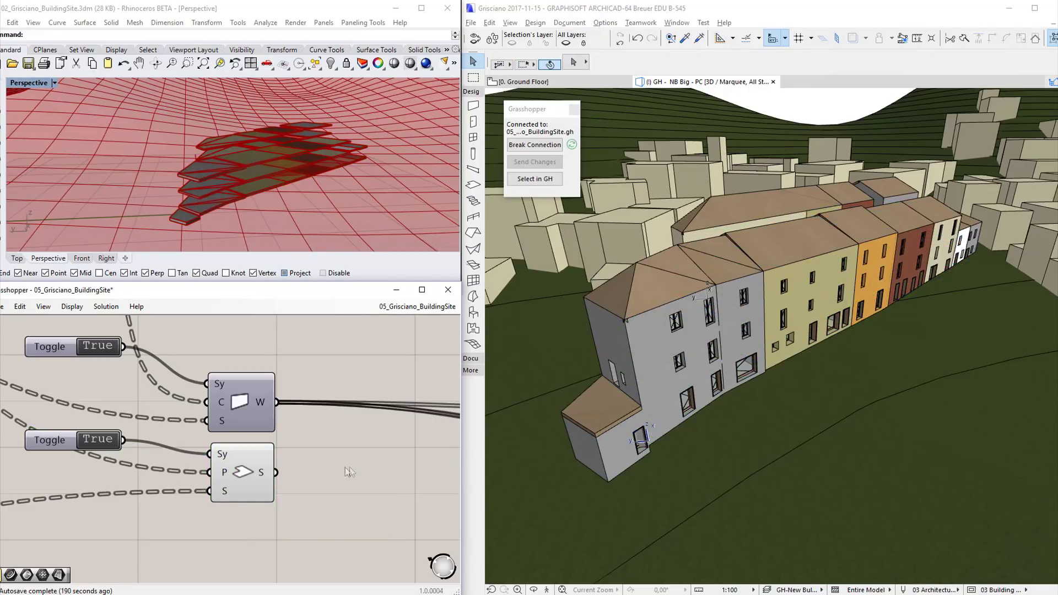
left_click(243, 401)
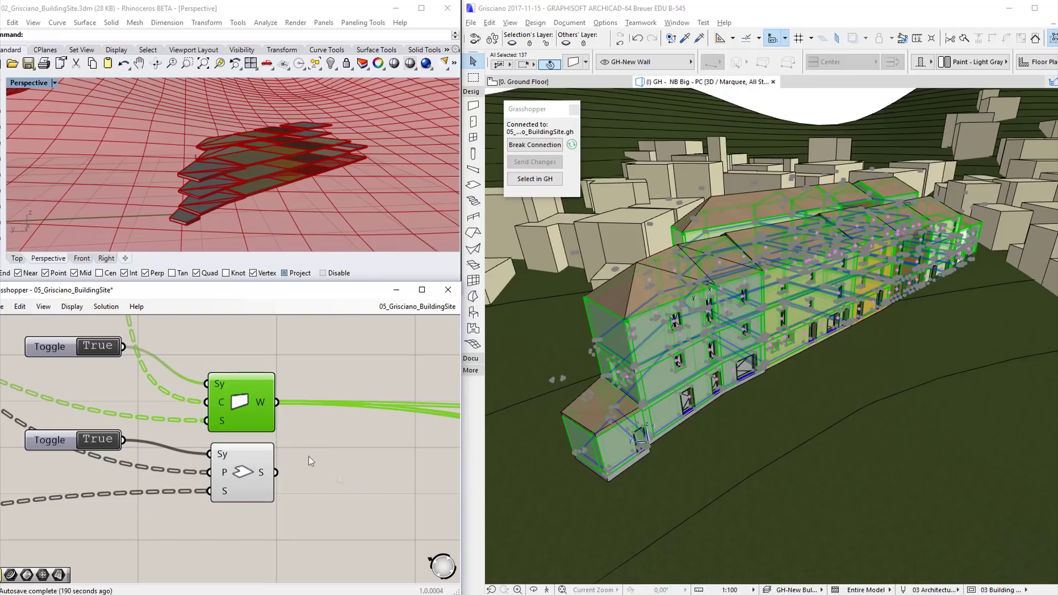
right_click(243, 398)
left_click(278, 418)
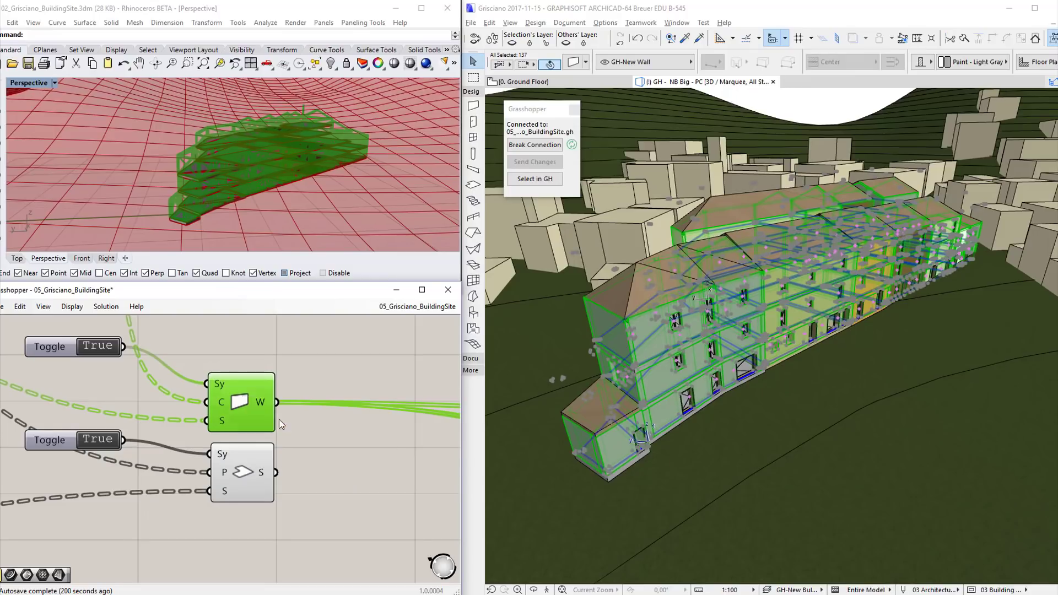
left_click(327, 381)
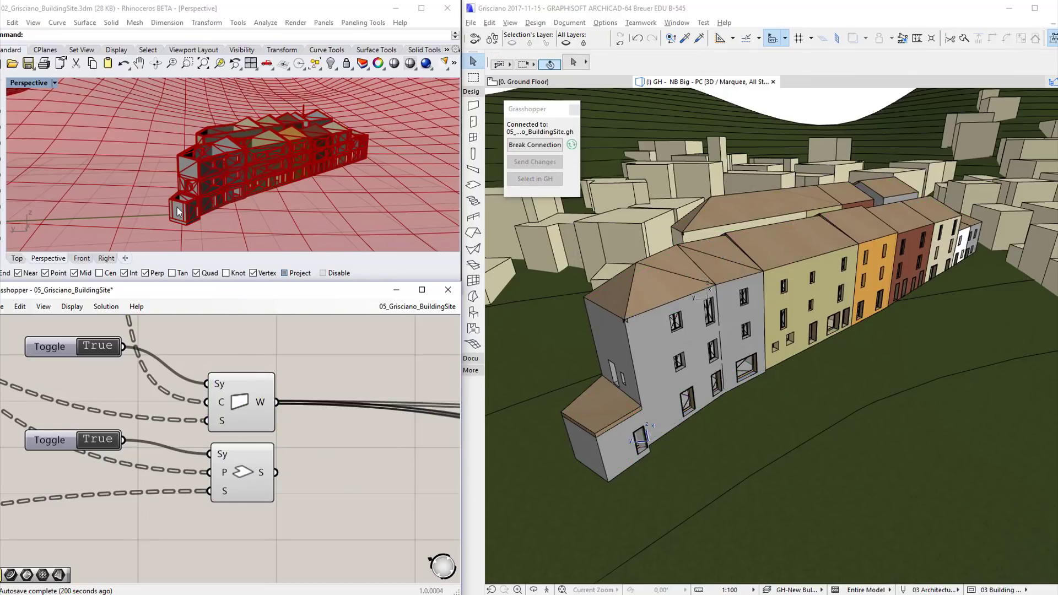
Get a closer view of the building in Rhino and turn off Grasshopper's Preview Mesh Edges.
scroll(282, 205, "up", 5)
right_click_drag(301, 187, 200, 192)
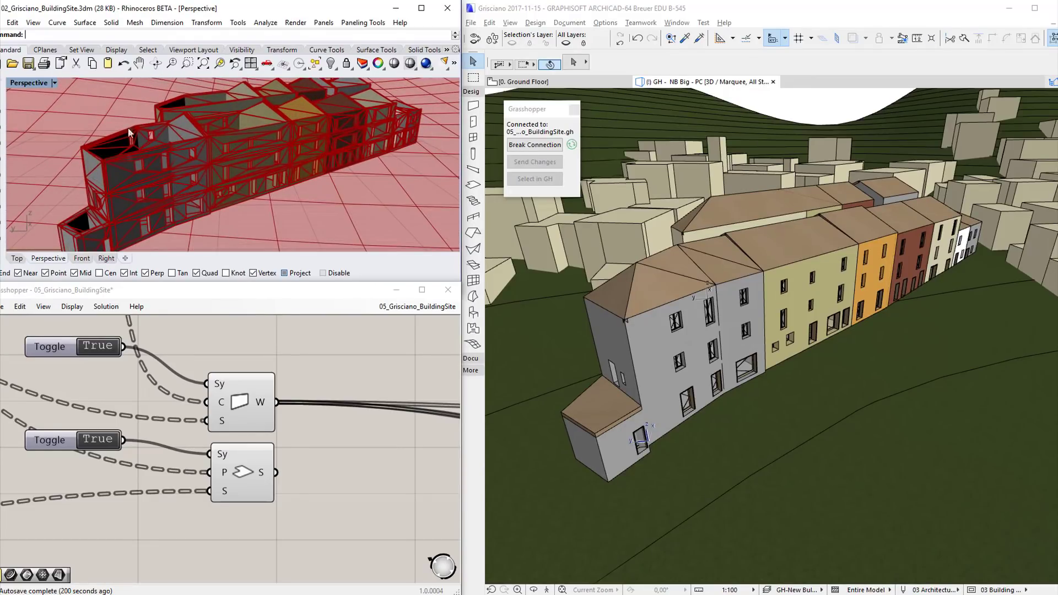
left_click(71, 306)
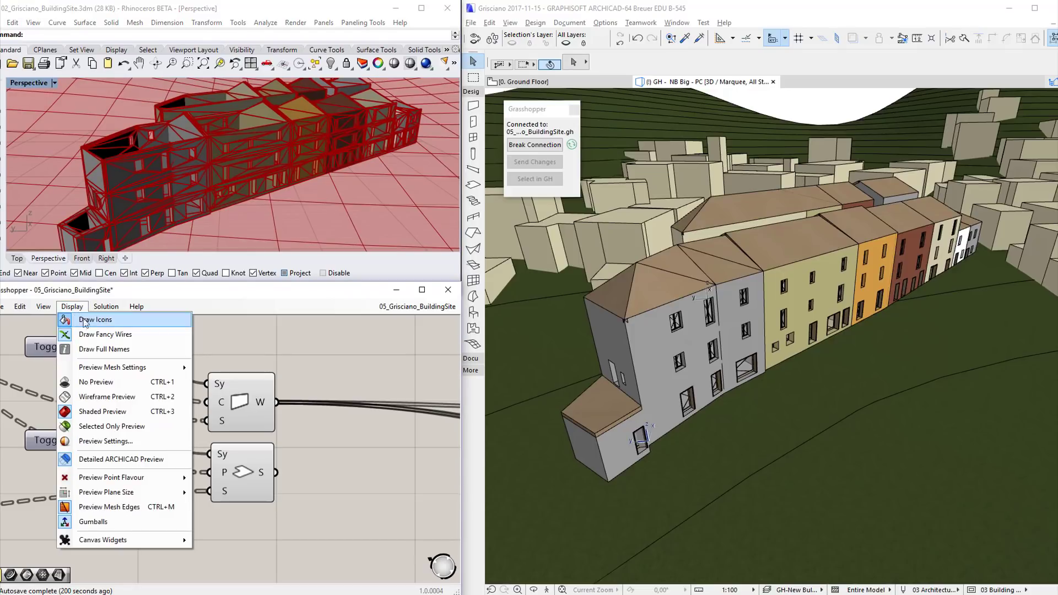
left_click(91, 507)
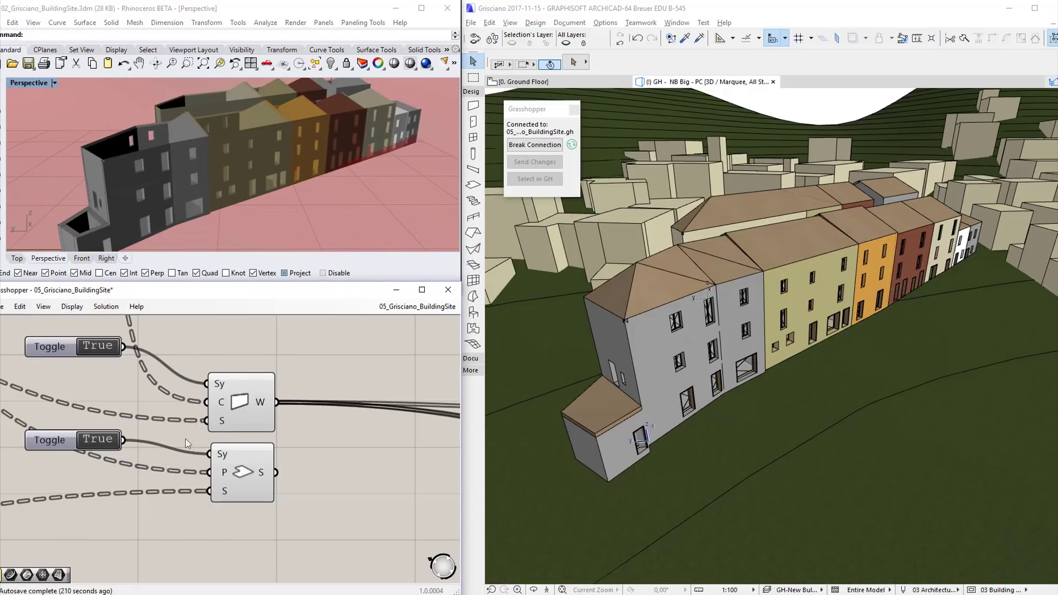
Select the wall and slab components in turn to examine their elements in Rhino and ARCHICAD.
left_click(250, 419)
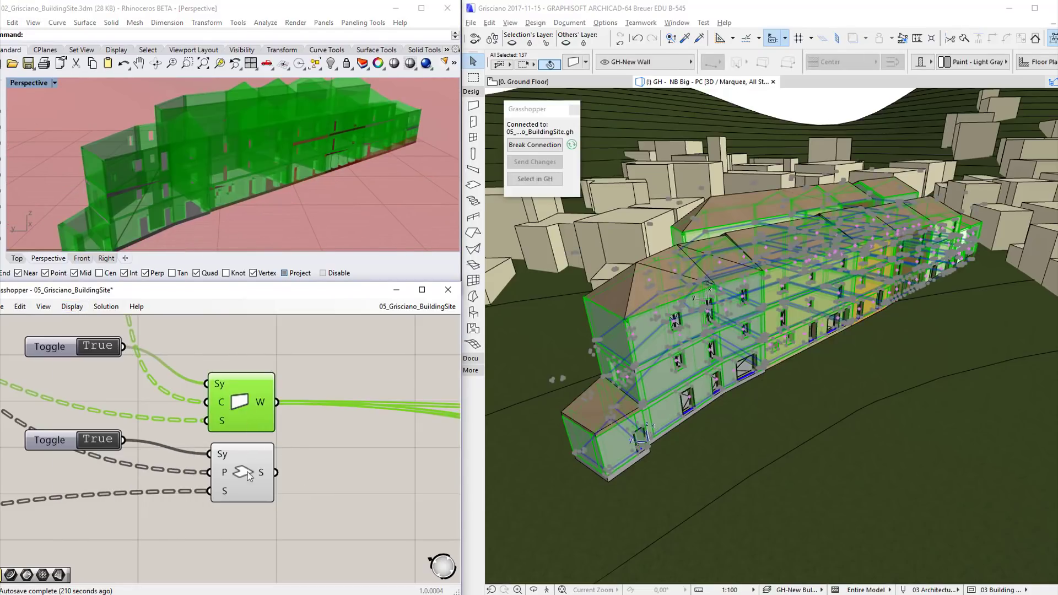
left_click(250, 479)
left_click(307, 467)
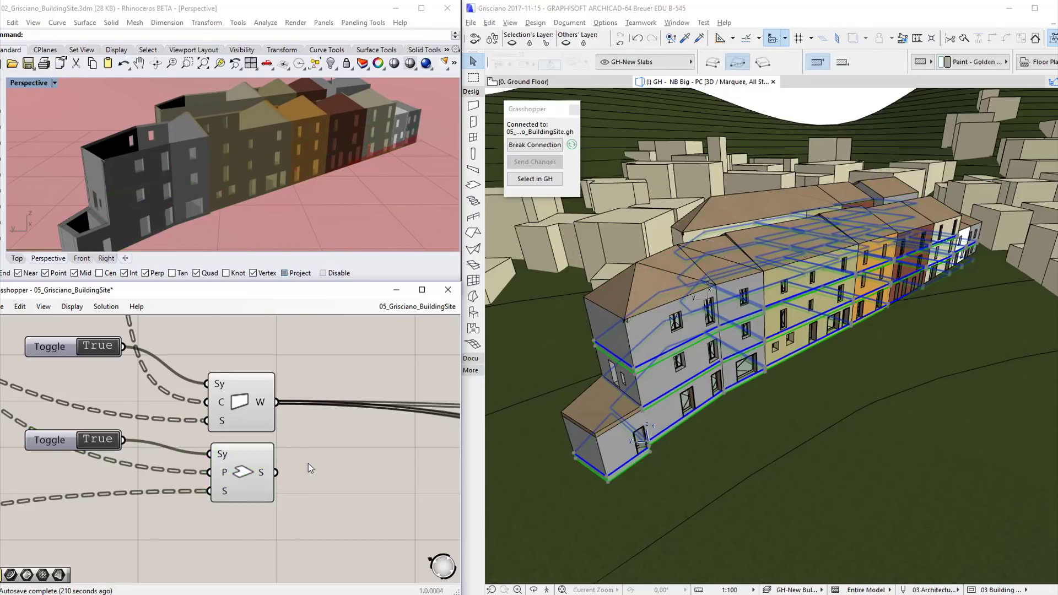
Turn on the preview of the orange roof component so the roofs display on the Rhino building.
scroll(251, 362, "up", 4)
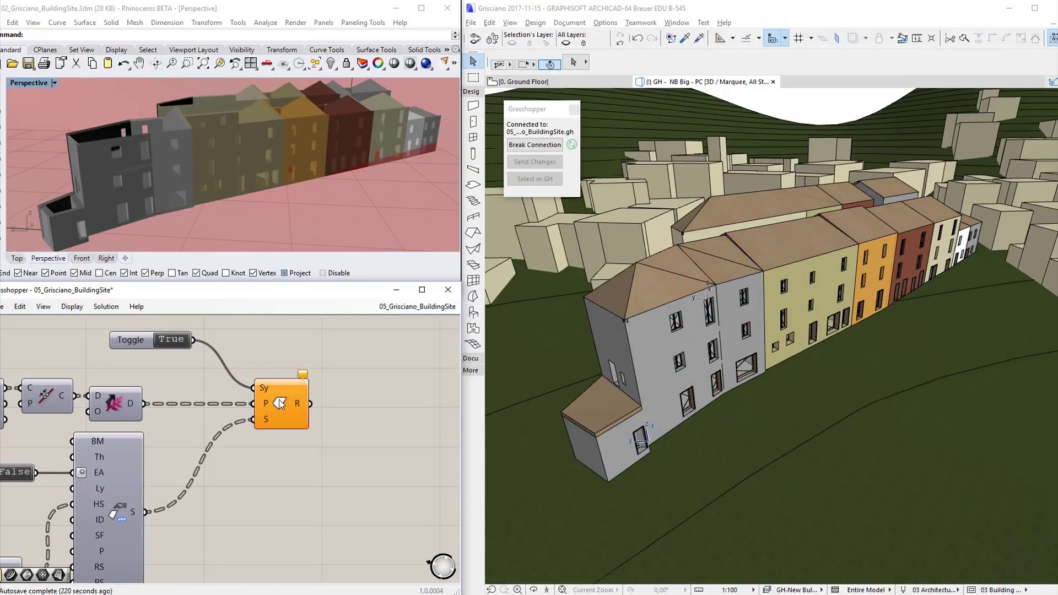
left_click(280, 404)
right_click(280, 400)
left_click(316, 421)
left_click(345, 379)
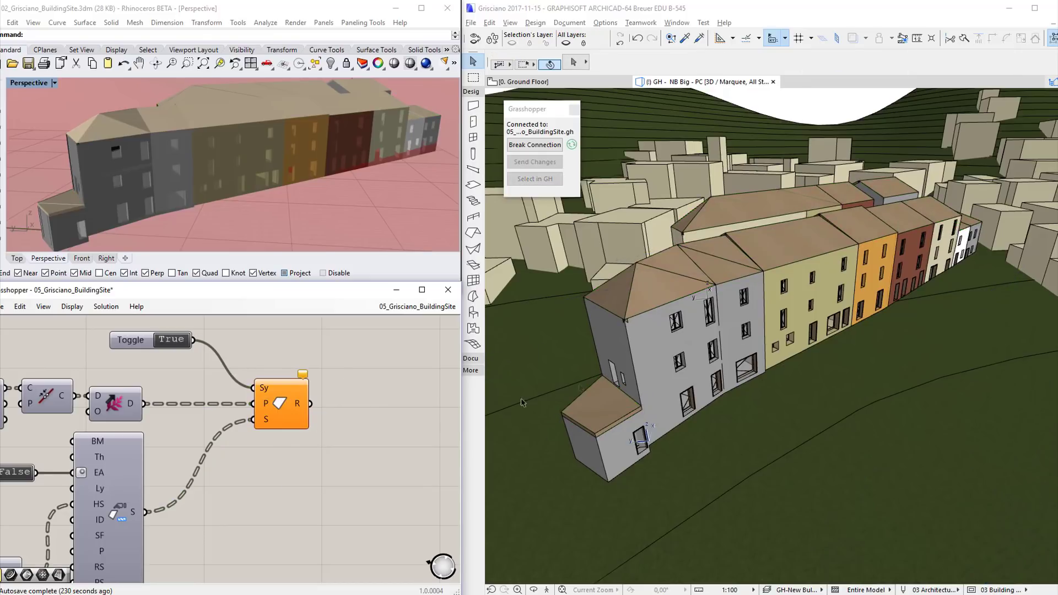
Switch to ARCHICAD, select the upper front wall of the grey end building and start orbiting the 3D view.
left_click(643, 341)
right_click(639, 337)
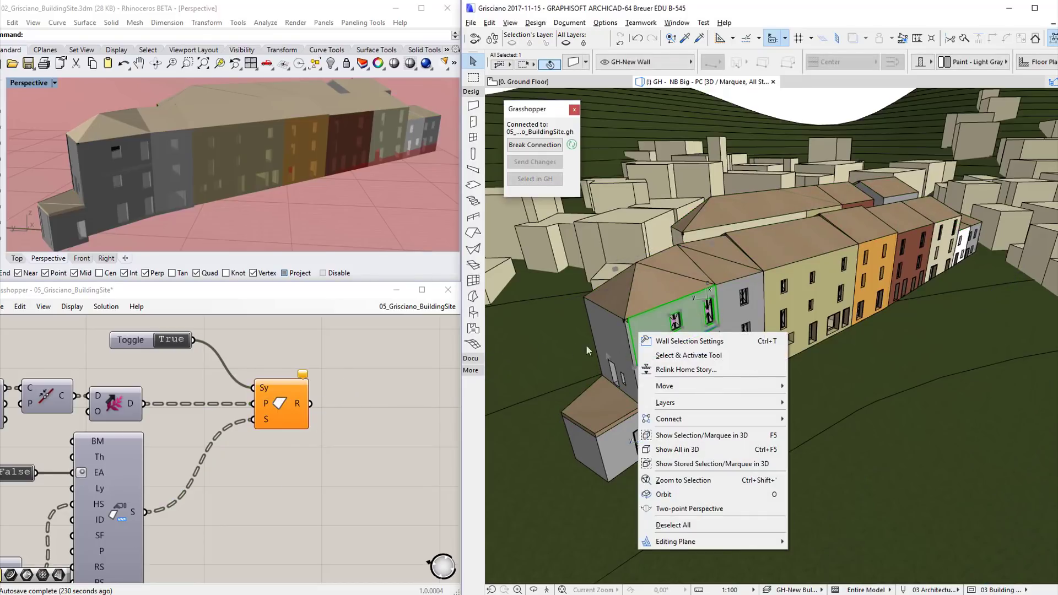
left_click(633, 350)
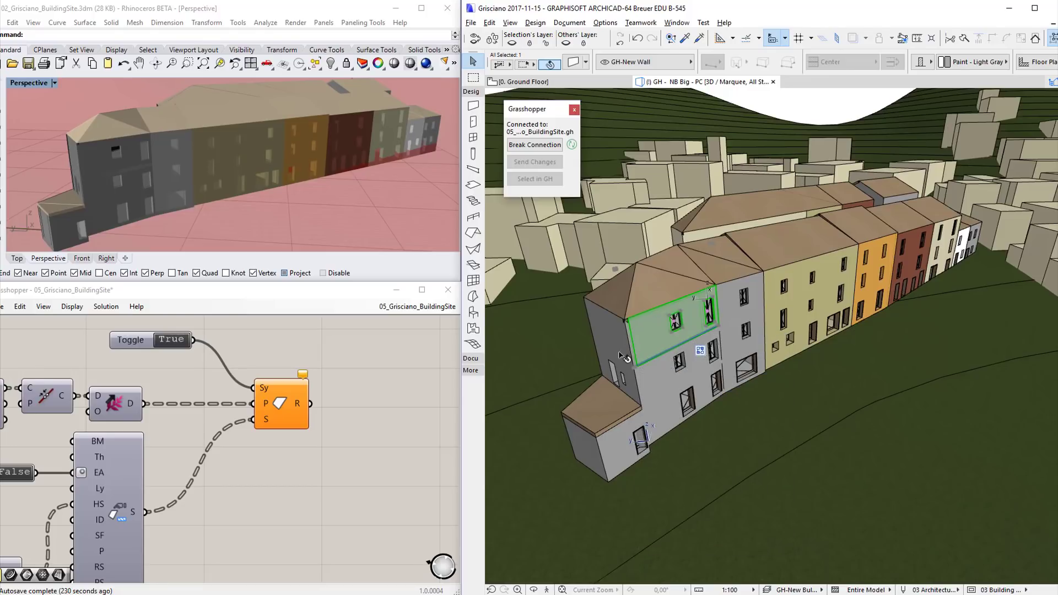
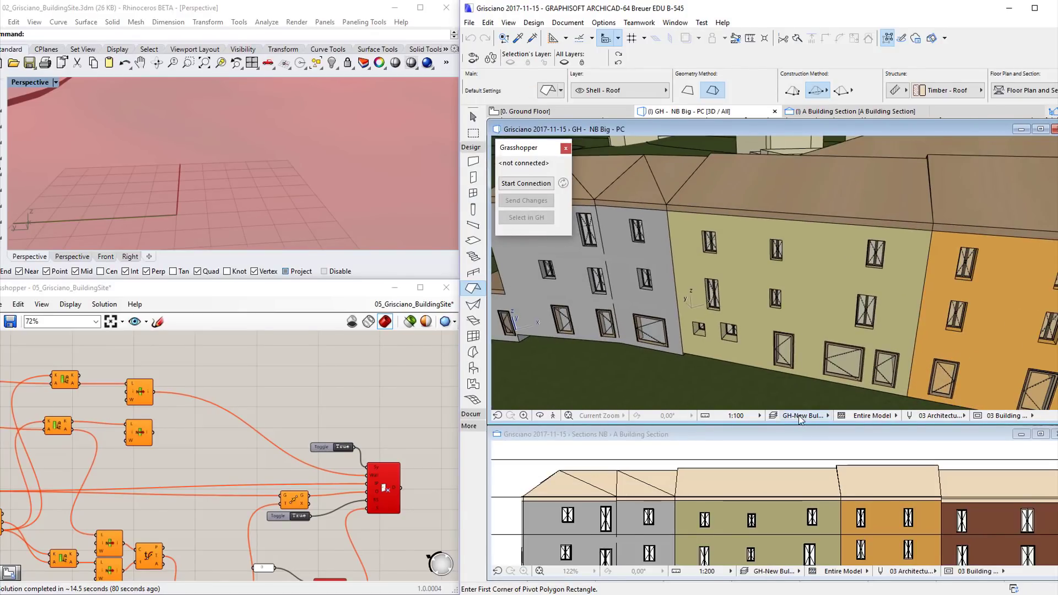
Switch the ARCHICAD 3D view to the GH-Simple building layer combination to show the simple building volumes.
left_click(804, 417)
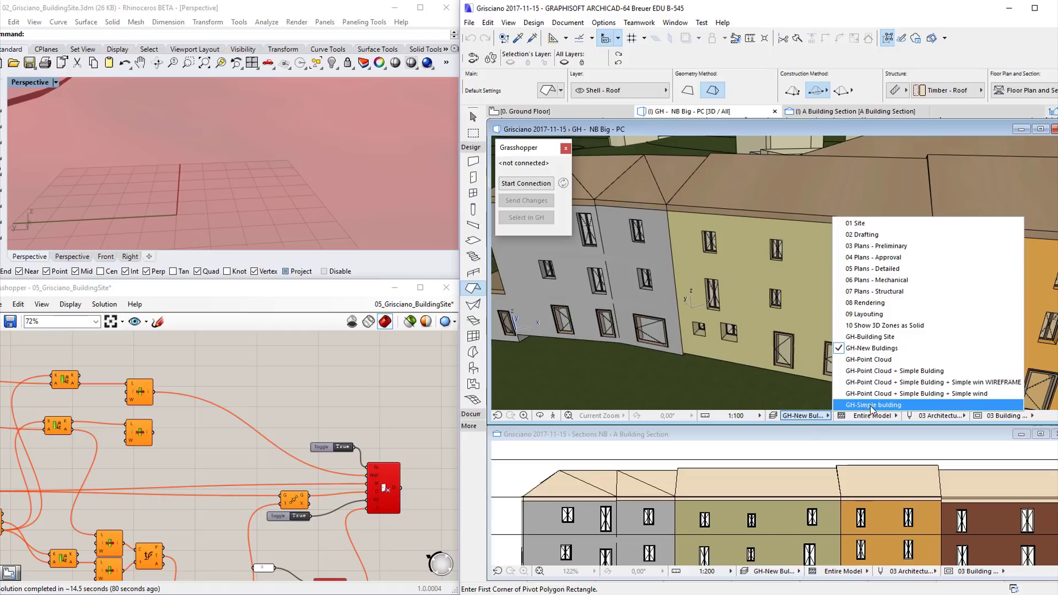
left_click(871, 406)
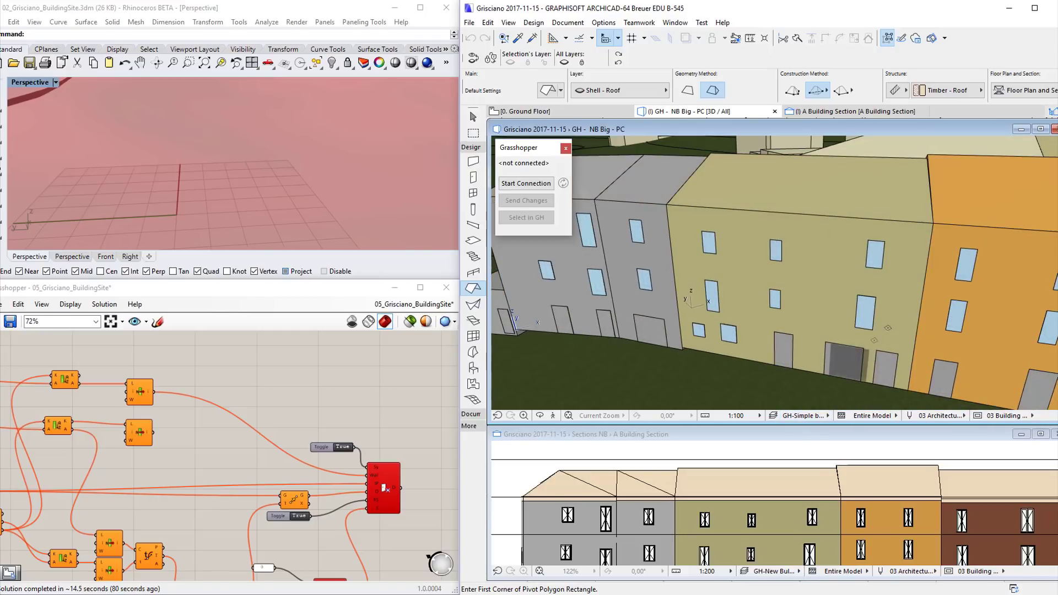
middle_click_drag(827, 316, 828, 271, "shift")
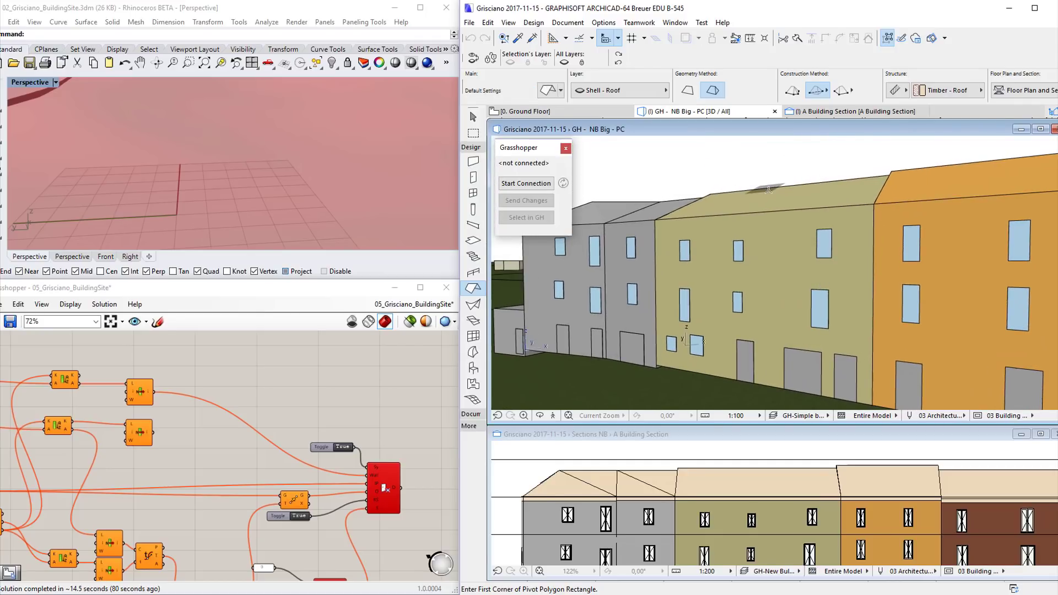
Lower the roof ridge edge of the olive building's morph by moving it vertically down.
left_click(770, 190)
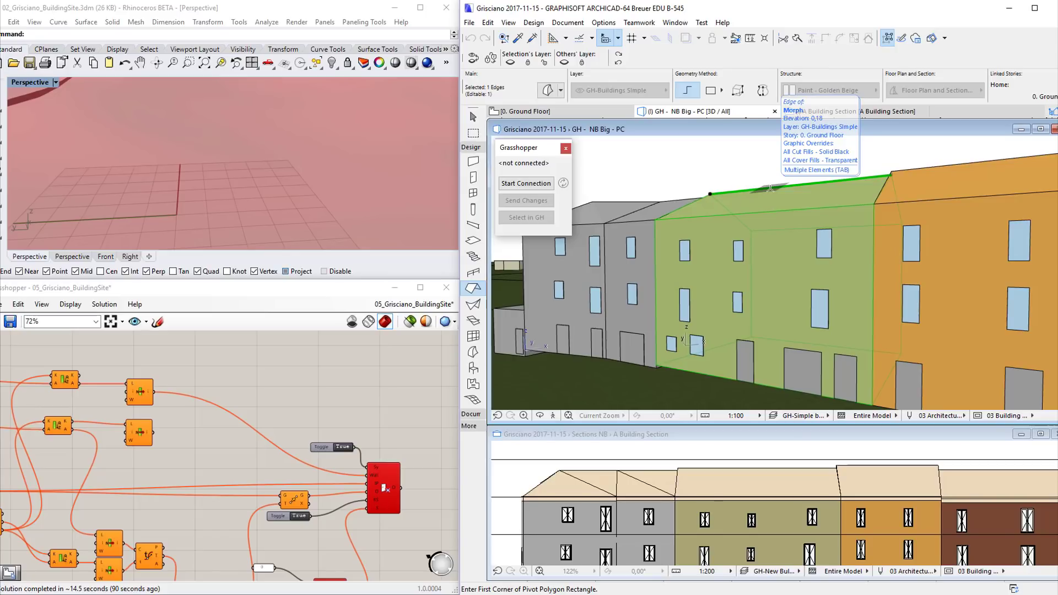
left_click(770, 188)
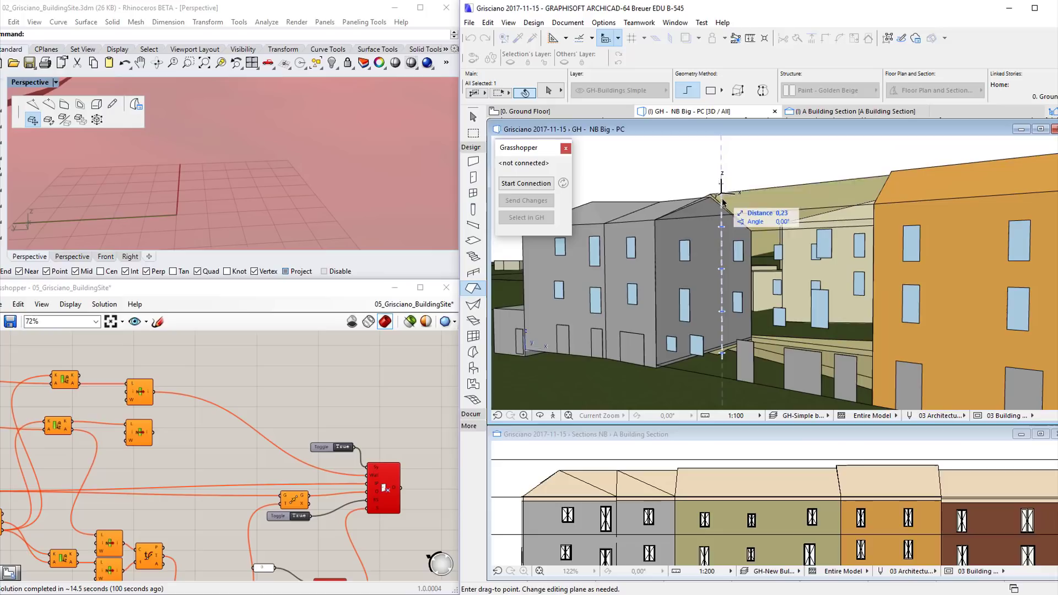
left_click(727, 208)
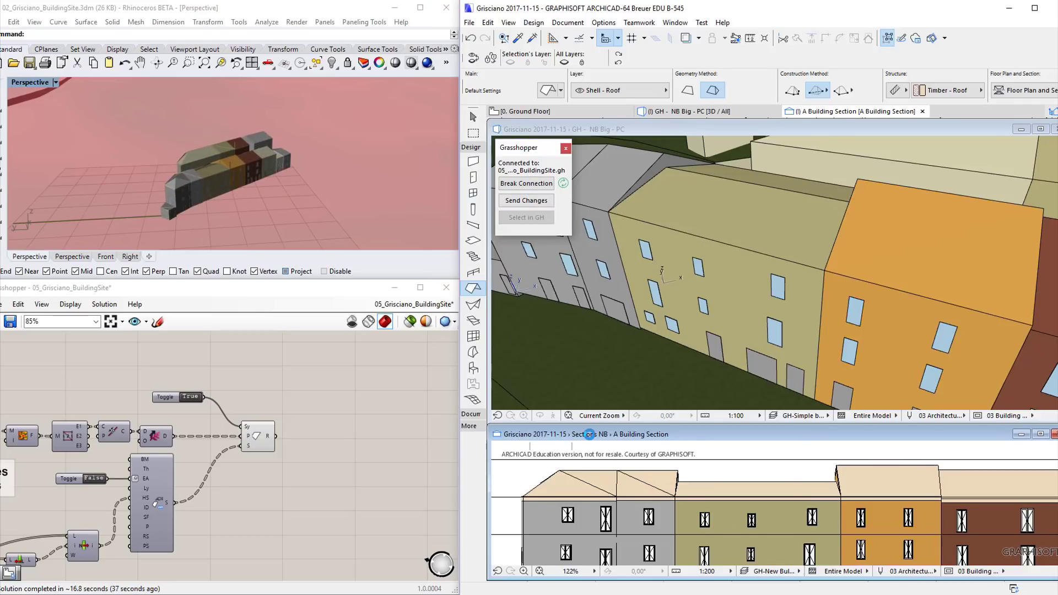
Switch the 3D view to the GH-New Buildings layer combination and examine the detailed olive building's changed roof.
left_click(805, 416)
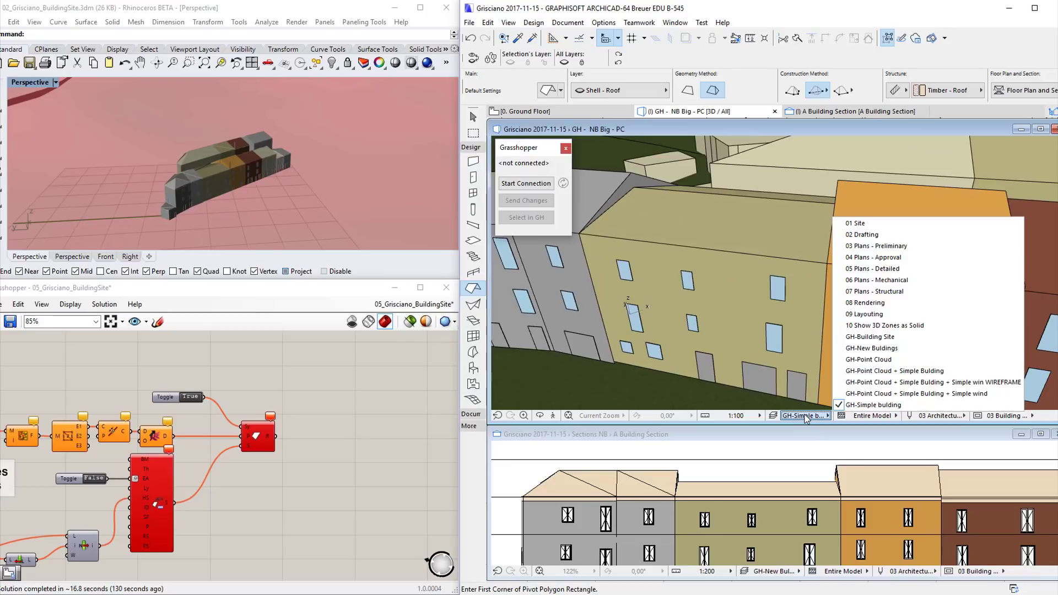
left_click(892, 349)
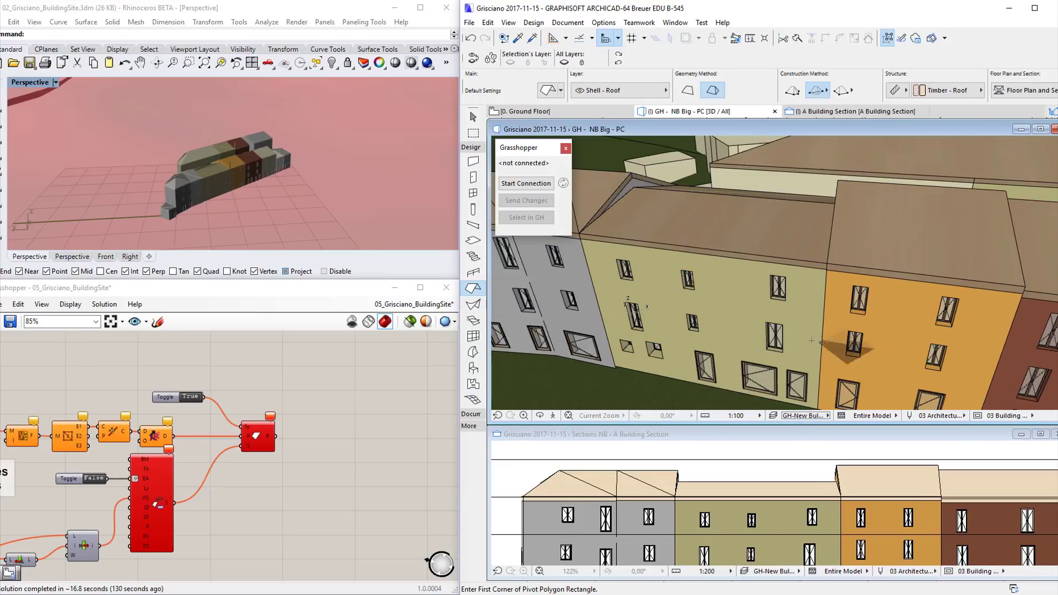
middle_click_drag(664, 348, 827, 280, "shift")
scroll(870, 193, "up", 4)
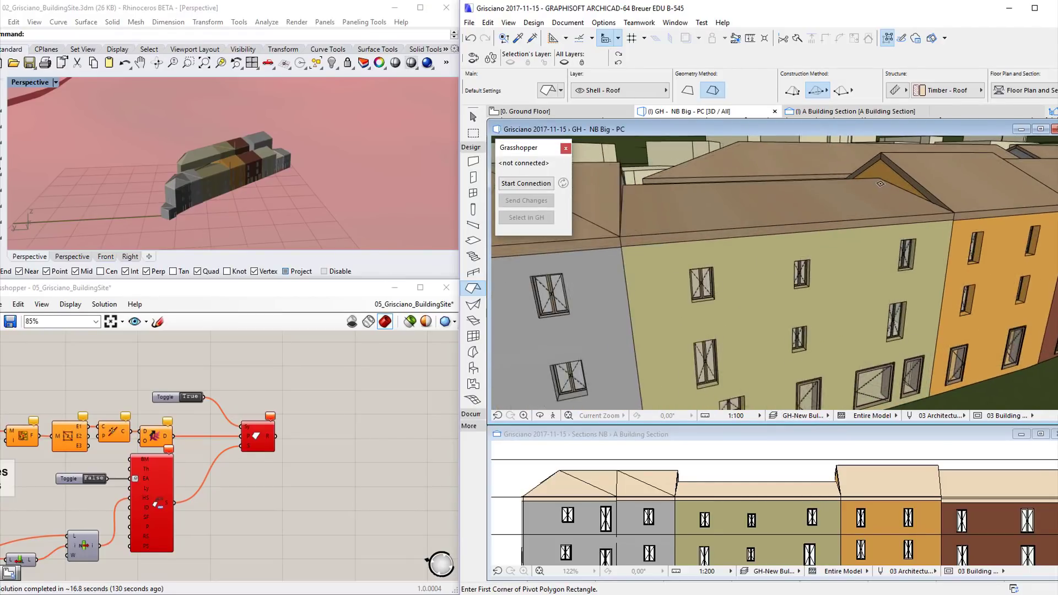
scroll(888, 179, "down", 5)
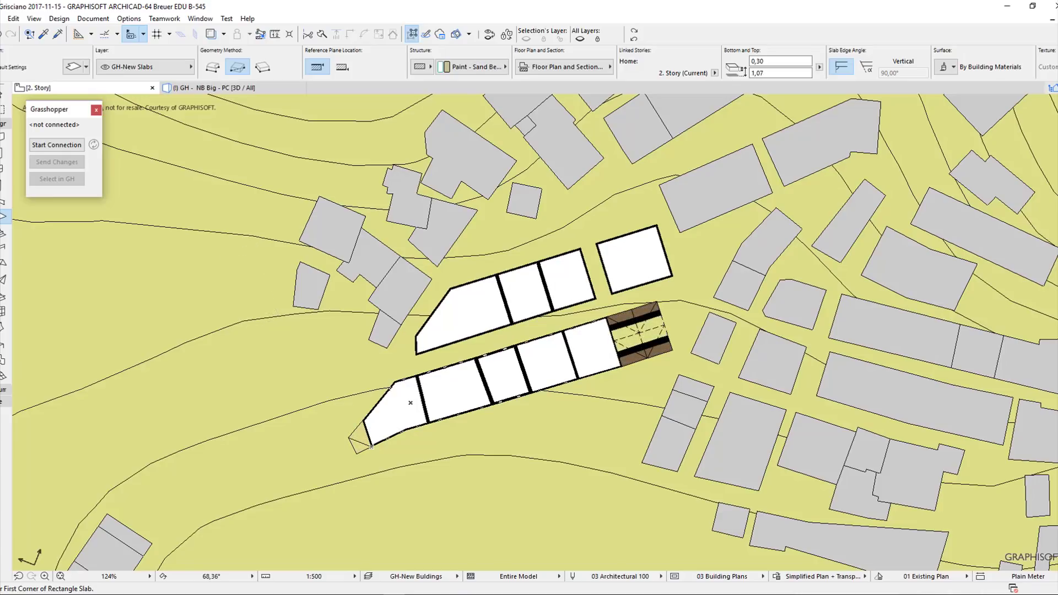
Go up through the floor plans from 2. Story to 4. Story to view the new buildings' roofs in plan.
key("ctrl+Up")
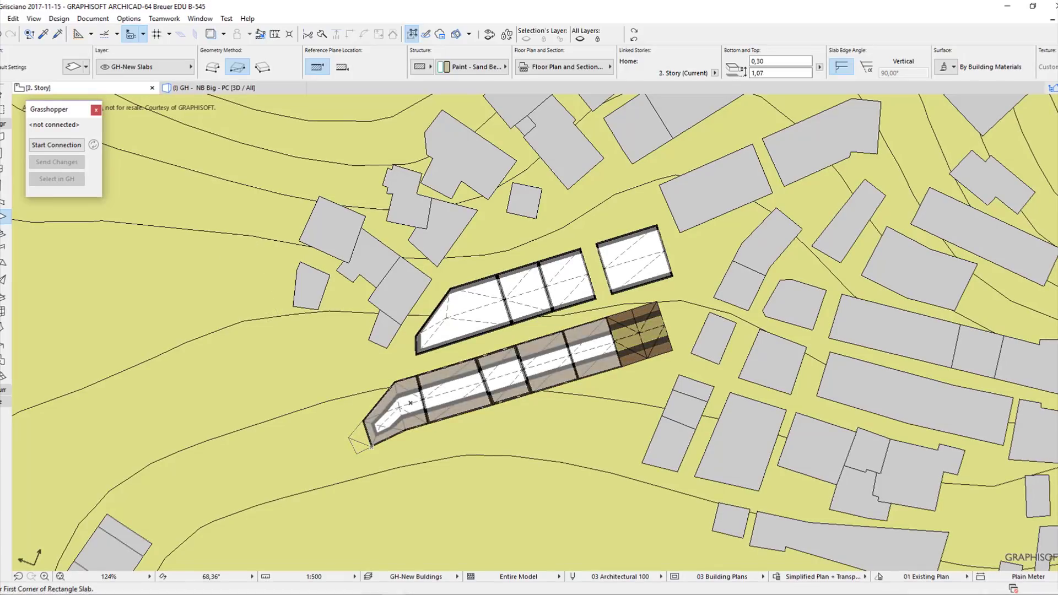
key("ctrl+Up")
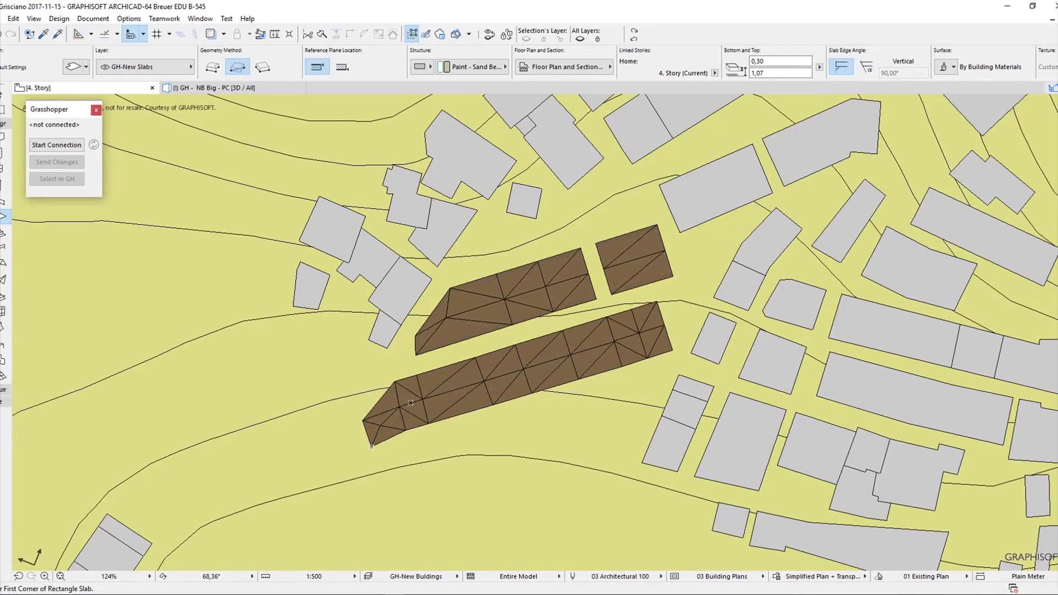